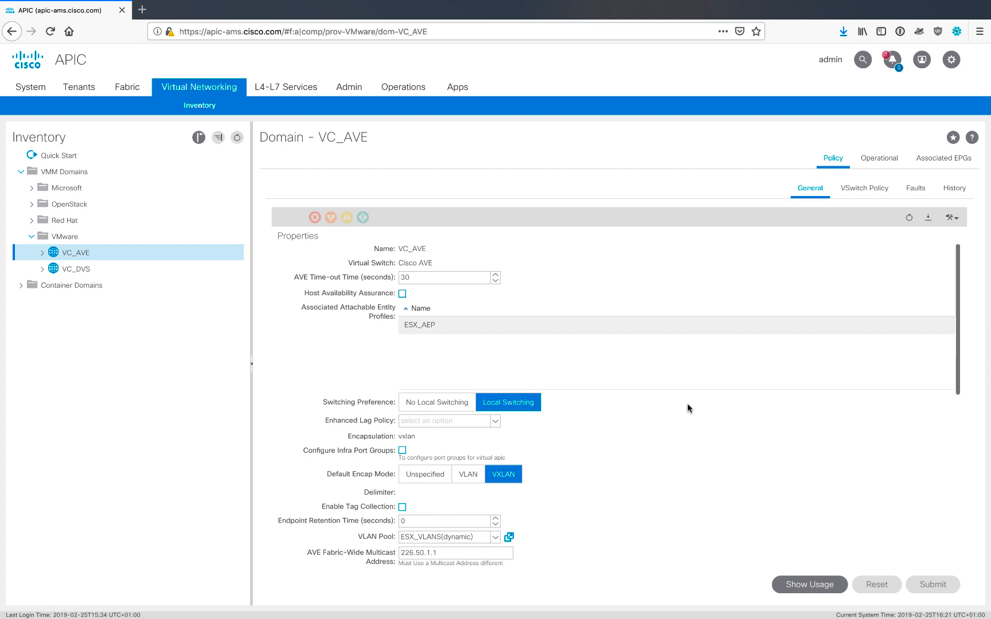
# Review the VC_AVE VMM domain's properties and its ESX_VLANS VLAN pool encap blocks
pyautogui.scroll(-1, 688, 407)
pyautogui.scroll(-1, 688, 408)
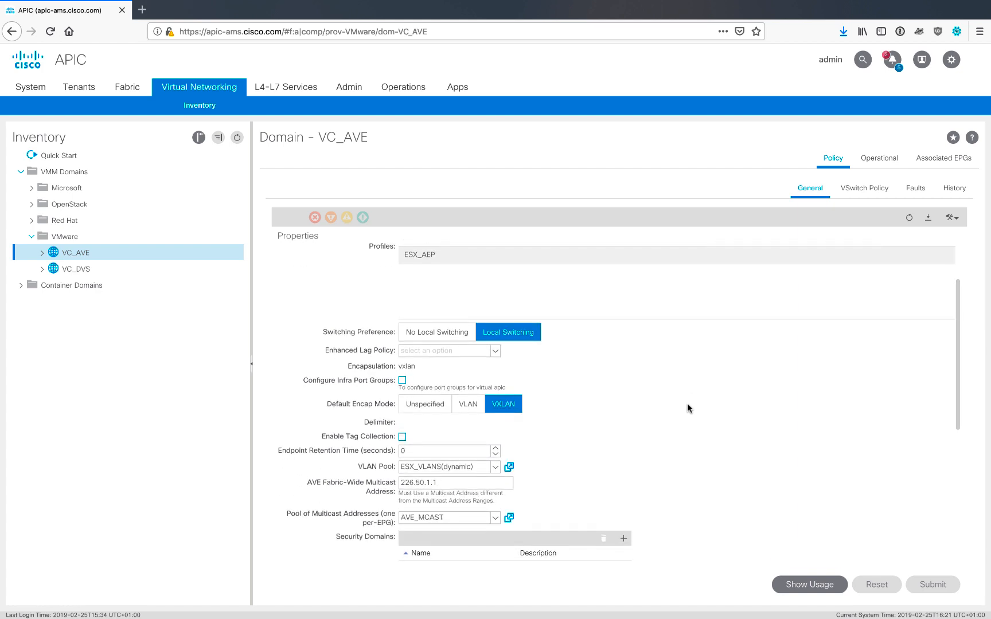
pyautogui.scroll(-3, 687, 404)
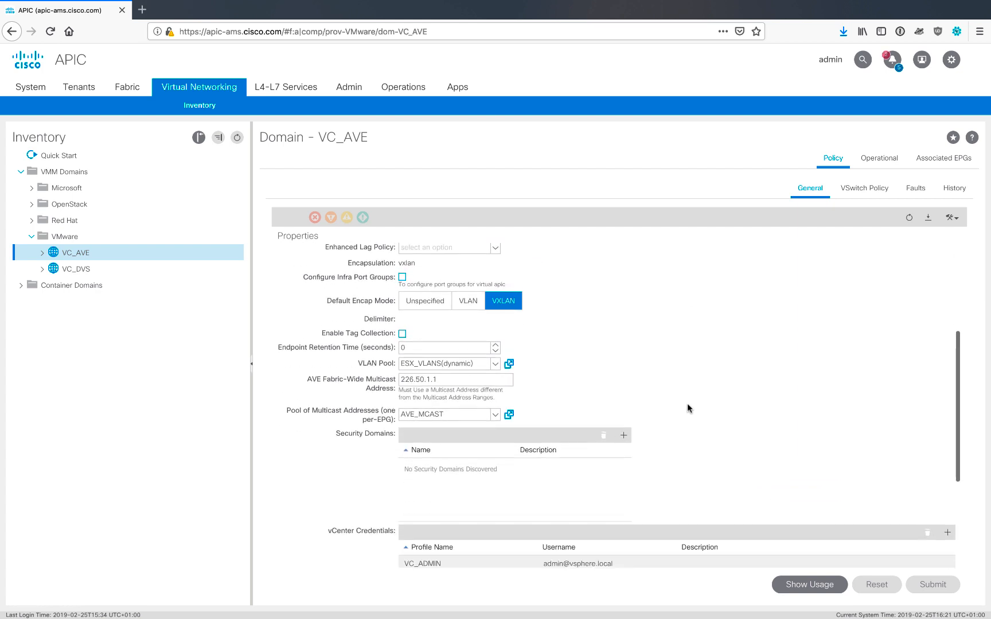
pyautogui.scroll(-1, 686, 403)
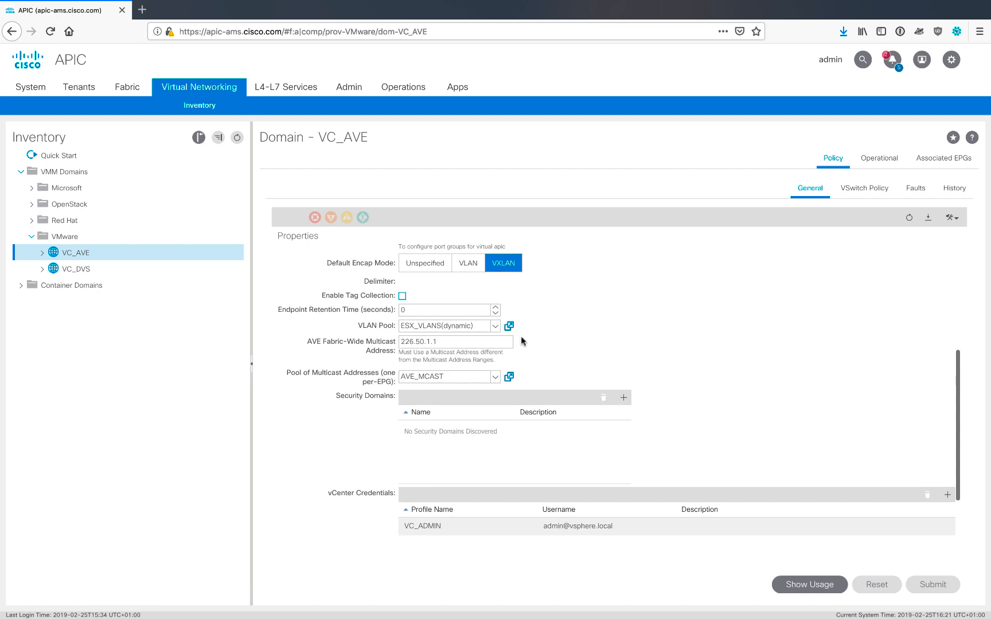
pyautogui.click(508, 327)
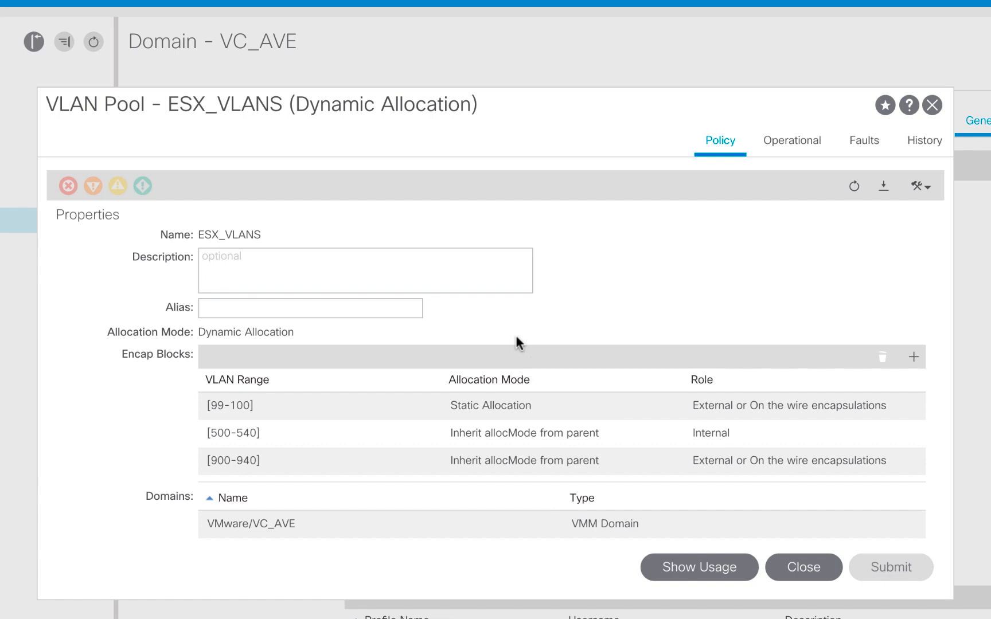
pyautogui.click(334, 435)
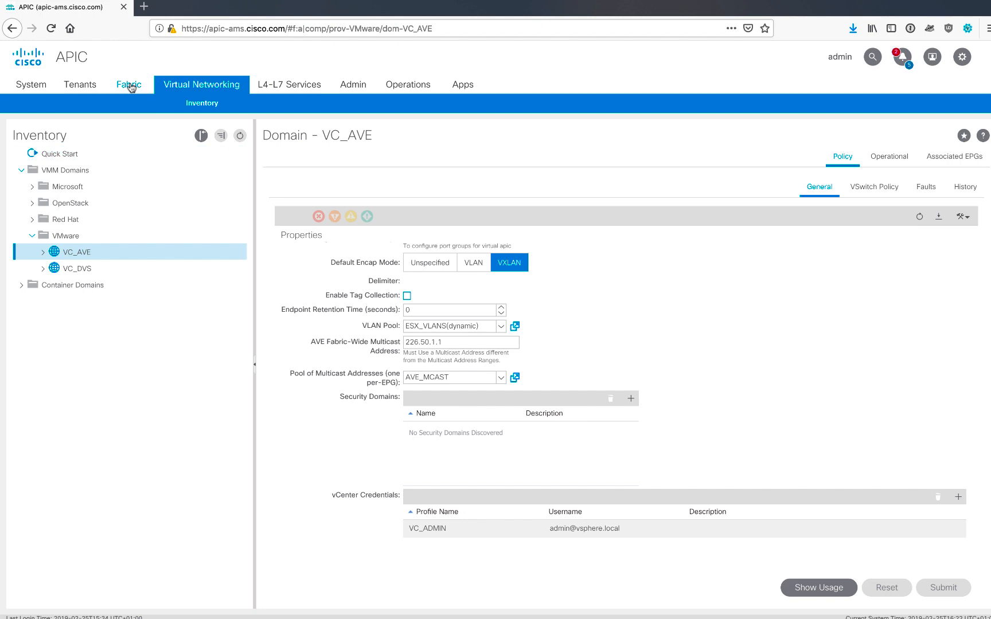
# Launch the Add Virtual Pod wizard from the Fabric inventory's Quick Start Add Pod page and begin it
pyautogui.click(130, 86)
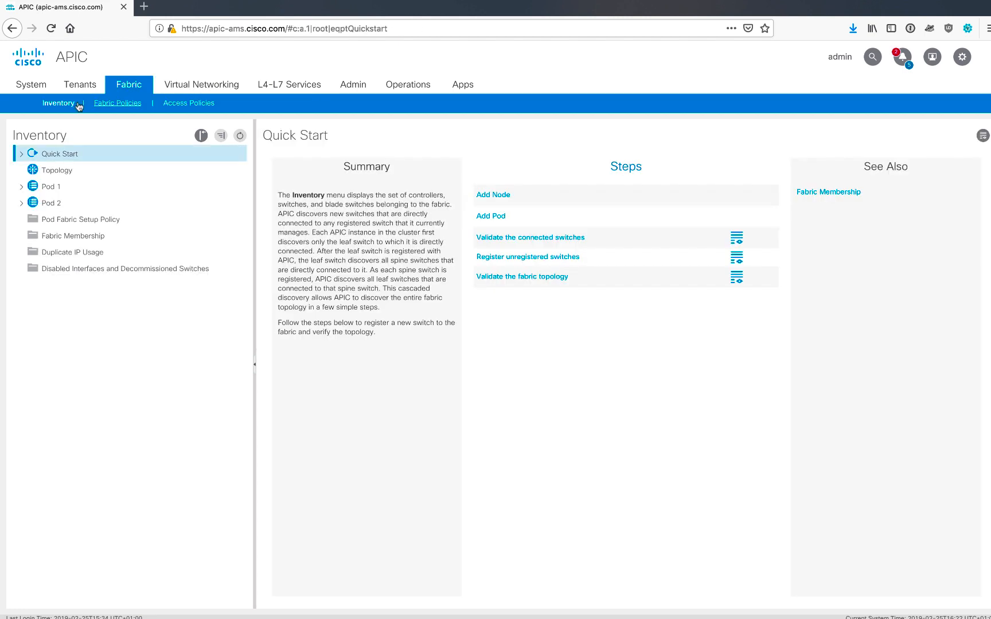
pyautogui.click(22, 155)
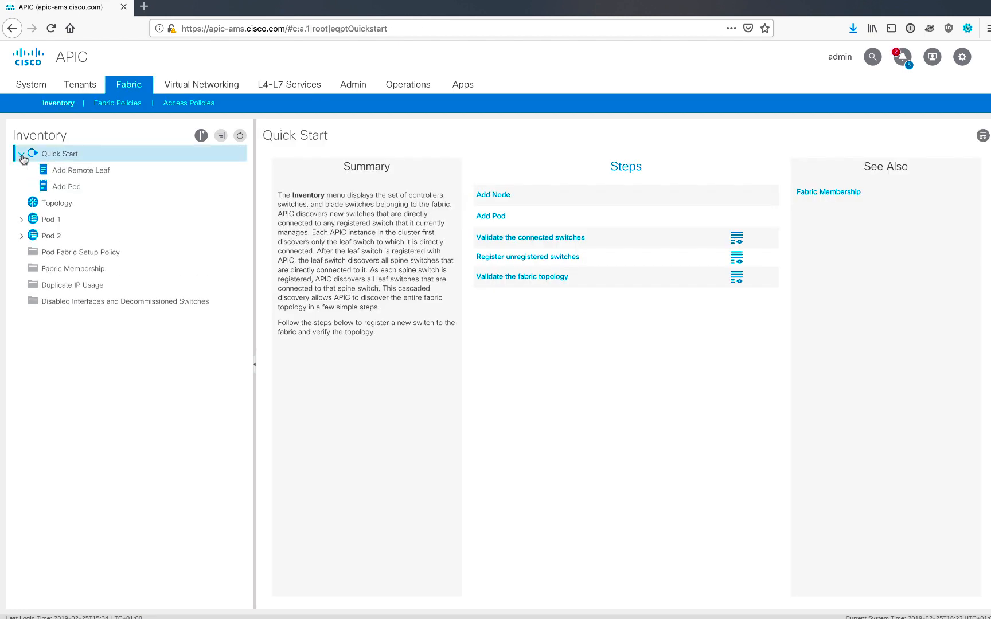
pyautogui.click(63, 189)
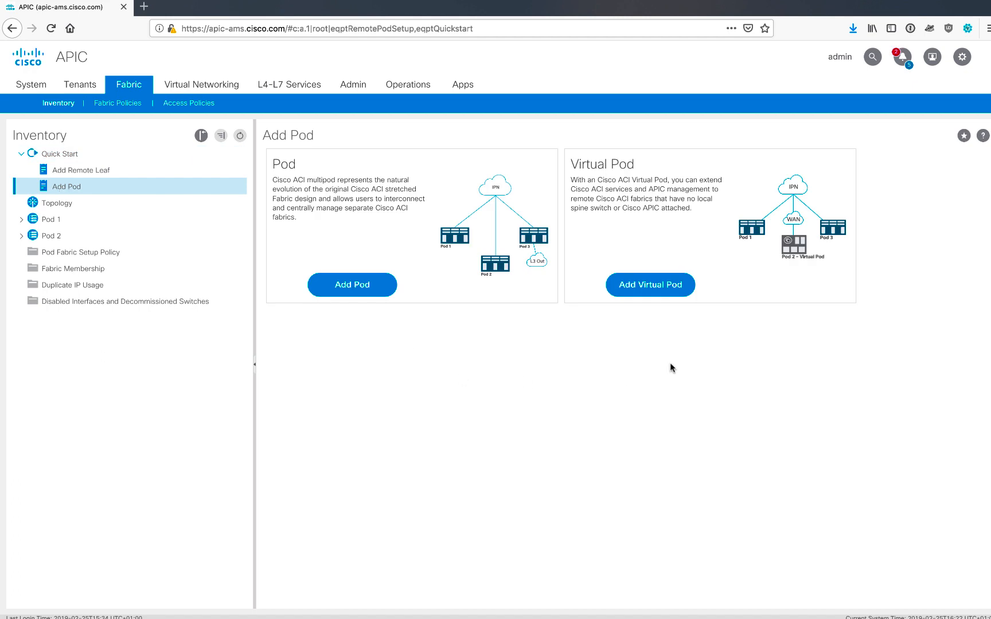
pyautogui.click(654, 295)
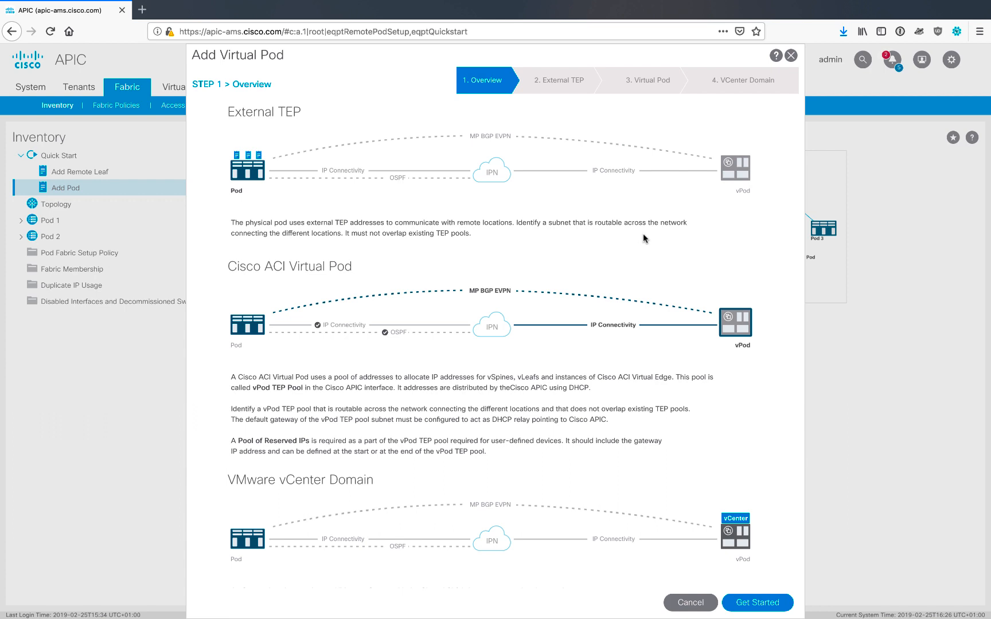
pyautogui.click(750, 603)
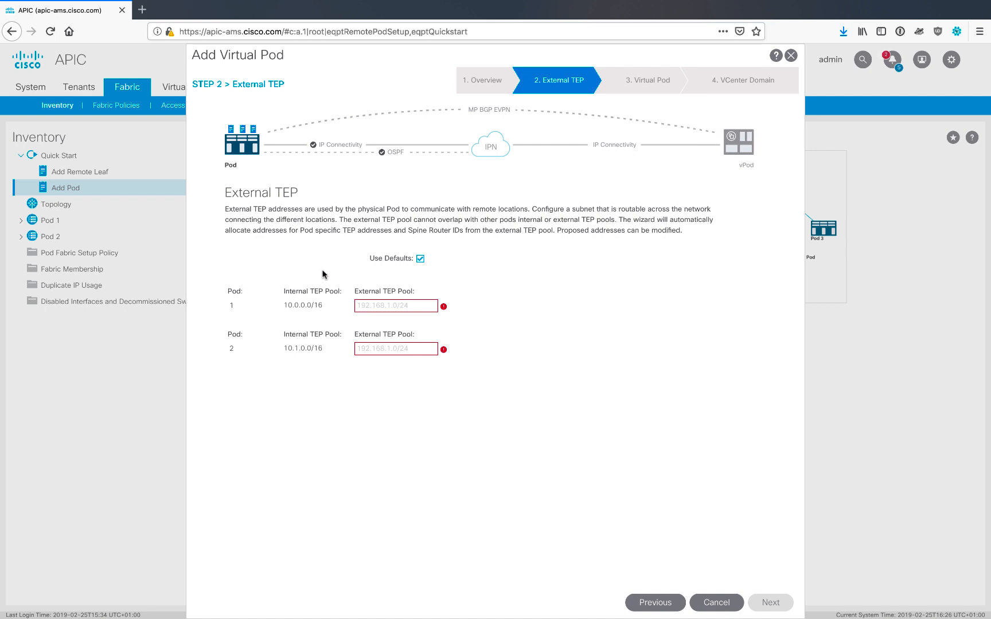
# Set the external TEP pools to 192.168.100.0/24 for pod 1 and 192.168.101.0/24 for pod 2, then continue
pyautogui.click(373, 307)
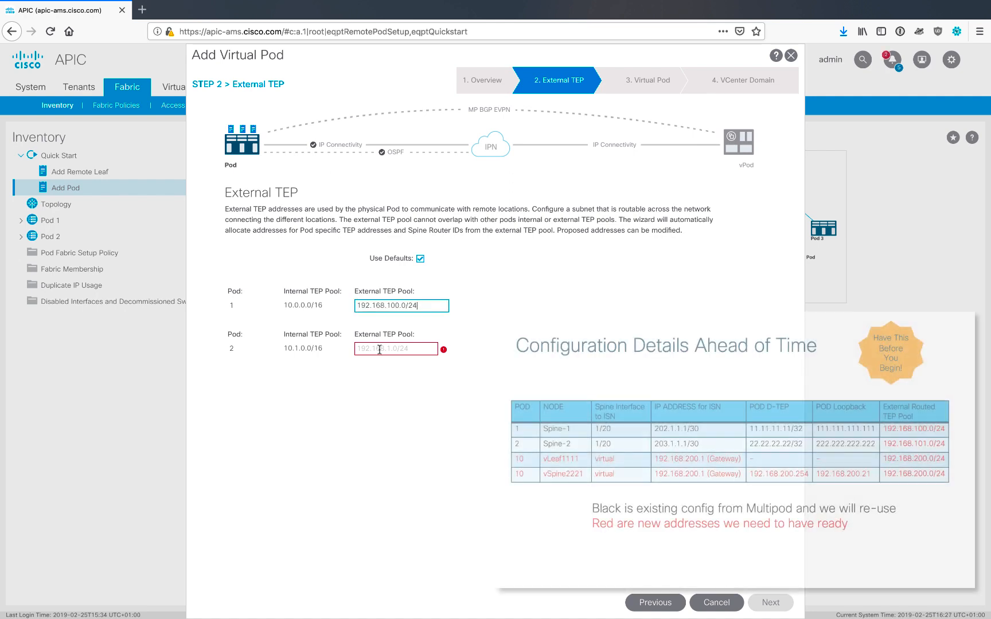
pyautogui.click(379, 350)
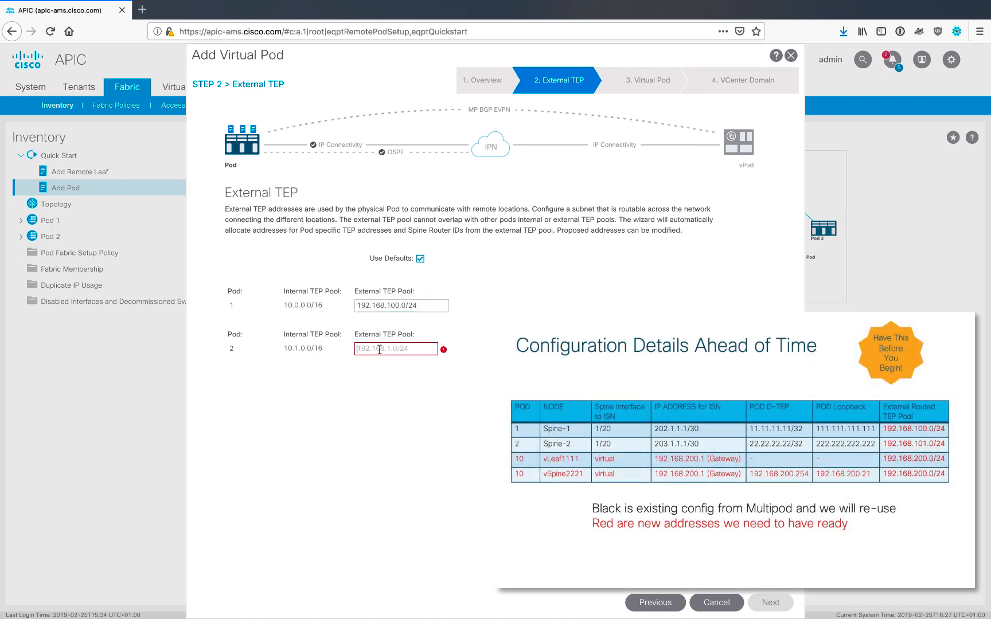
pyautogui.write('192.168.100.0/24')
pyautogui.press('BackSpace')
pyautogui.press('BackSpace')
pyautogui.press('BackSpace')
pyautogui.press('BackSpace')
pyautogui.press('BackSpace')
pyautogui.press('BackSpace')
pyautogui.write('1.0/24')
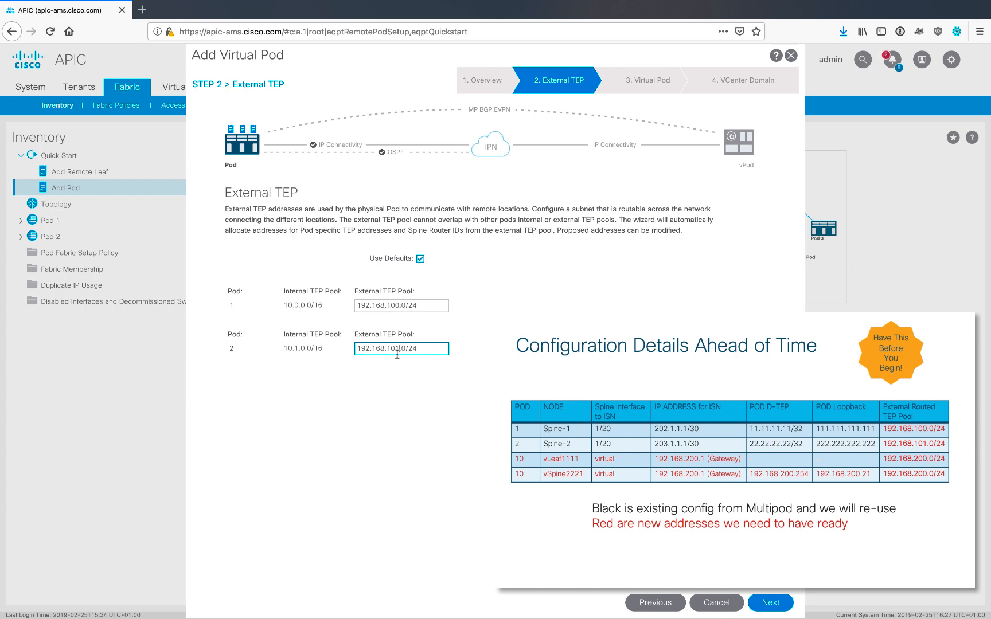
pyautogui.click(771, 603)
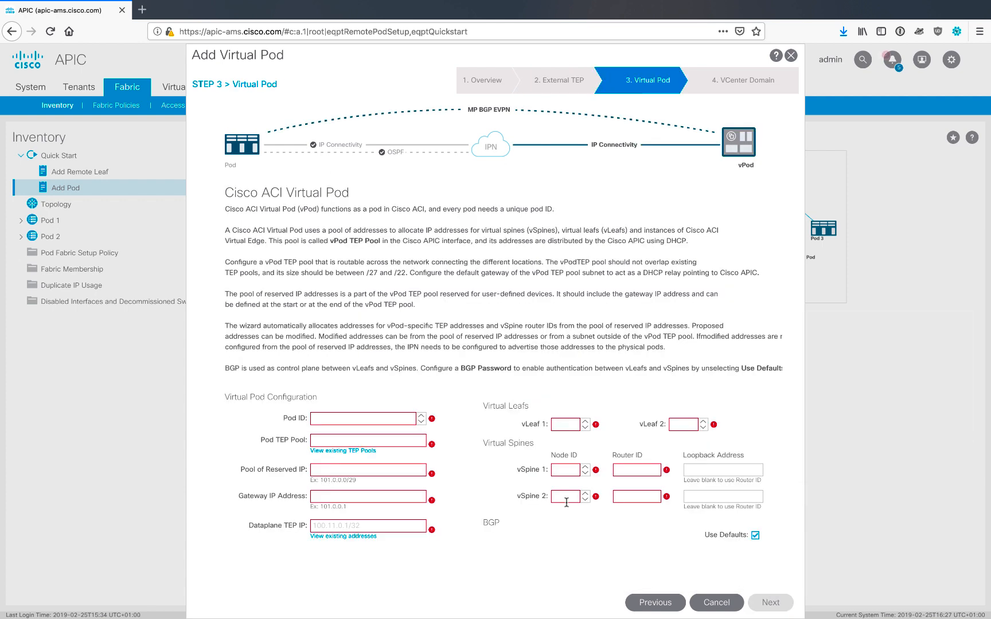
# Set the virtual pod ID to 10 and its Pod TEP pool to 192.168.200.0/24, checking the existing TEP pools
pyautogui.click(355, 419)
pyautogui.write('10')
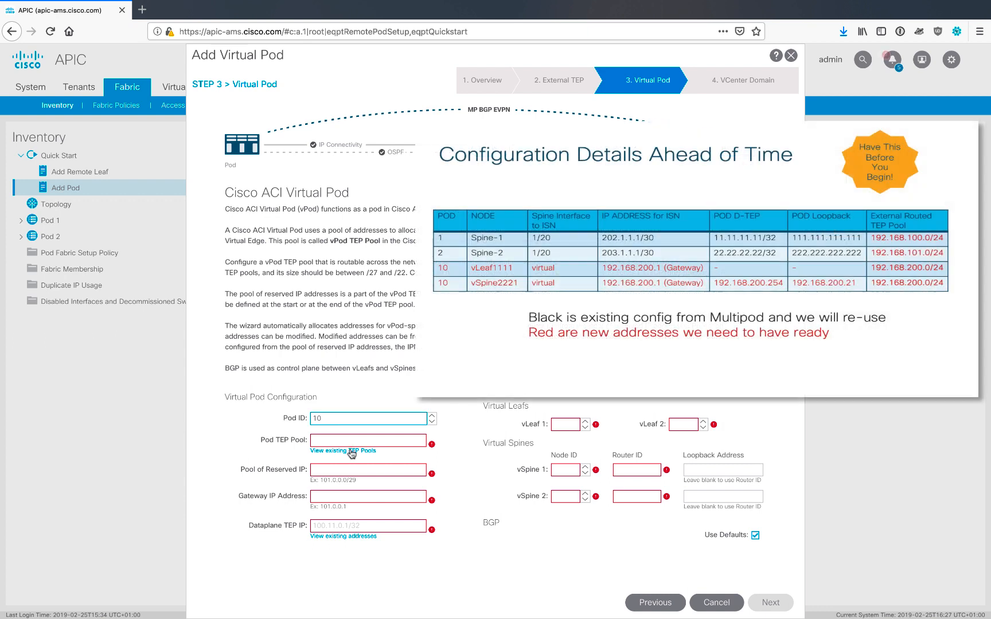
pyautogui.click(353, 439)
pyautogui.write('192.168.200.0/24')
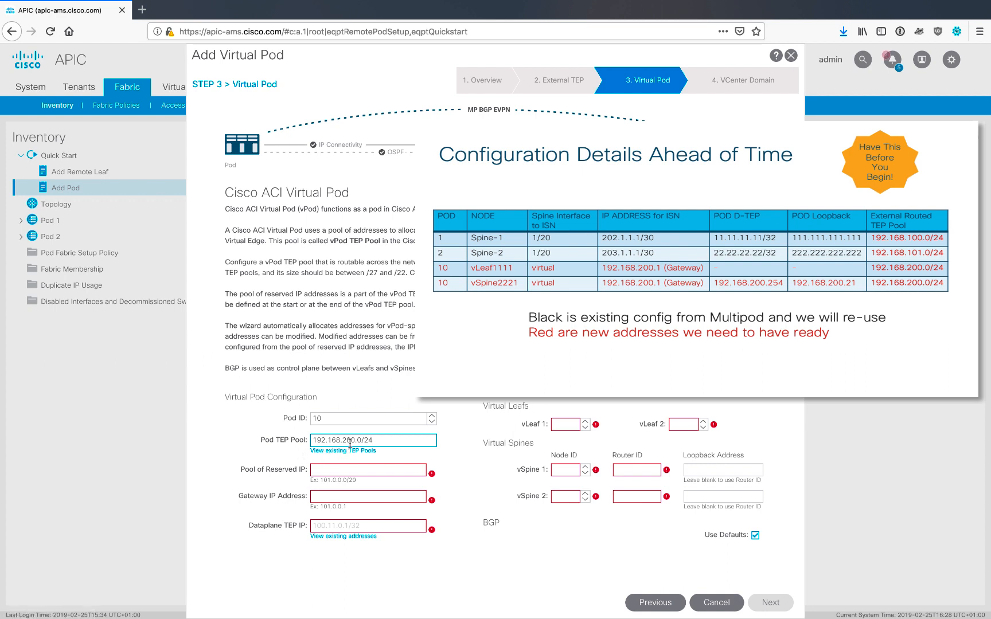
pyautogui.click(372, 451)
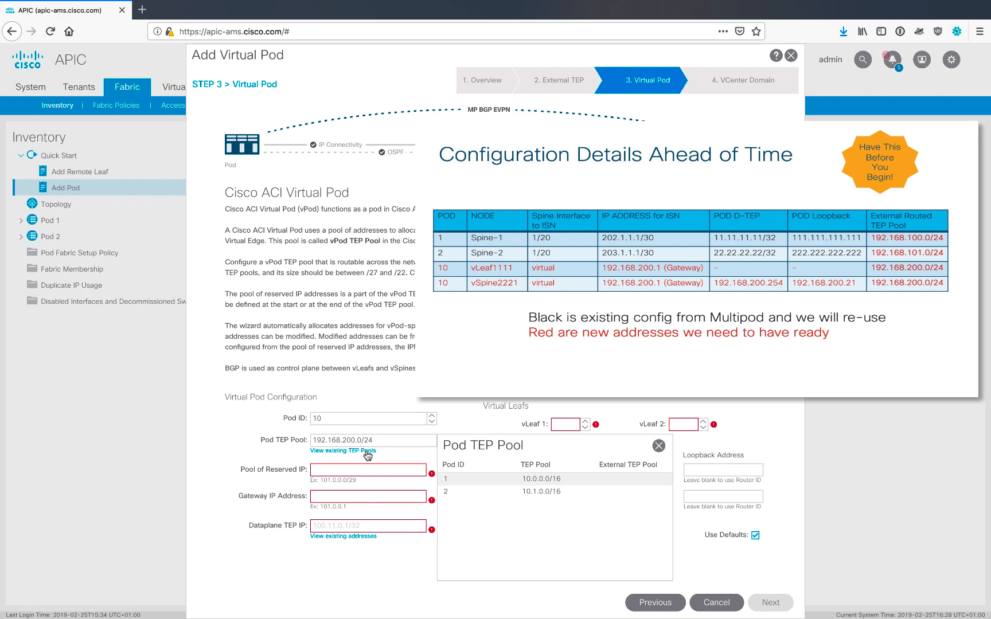
pyautogui.click(659, 446)
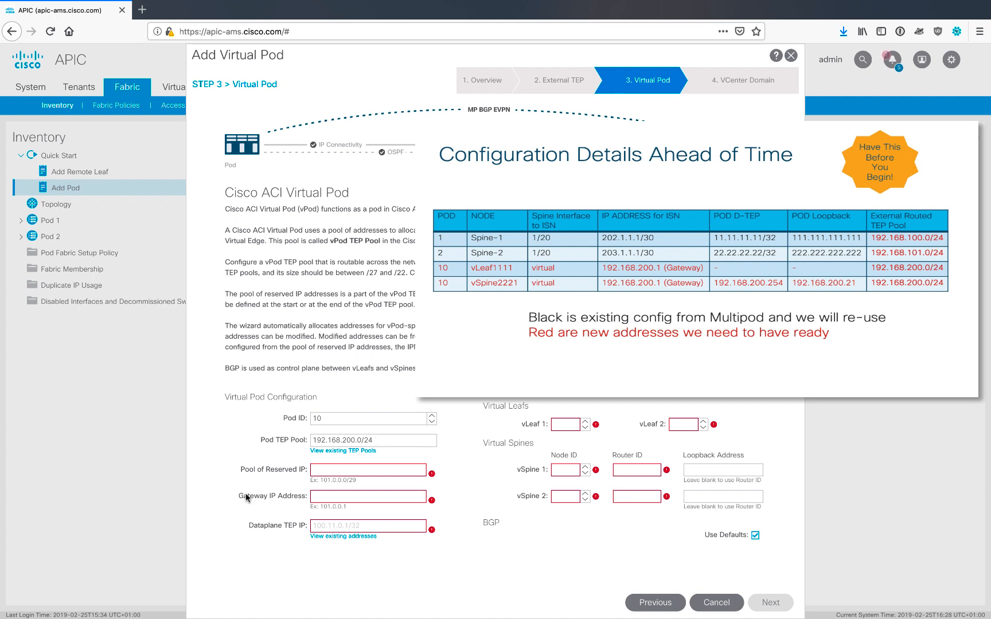
# Set reserved IP pool 192.168.200.0/30, gateway 192.168.200.1 and dataplane TEP 192.168.200.254/32, then continue
pyautogui.click(323, 470)
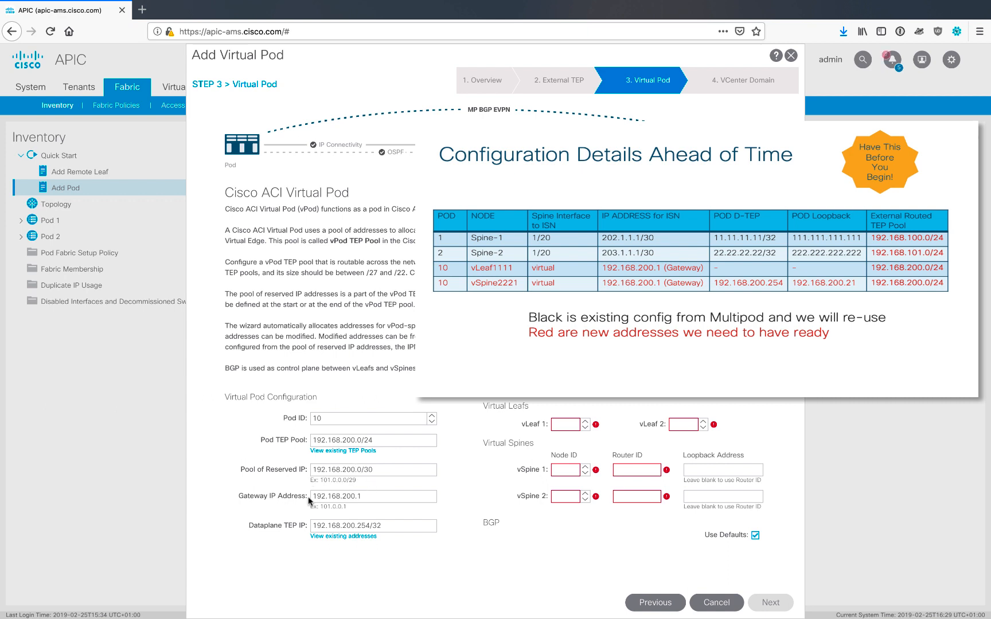
pyautogui.moveTo(372, 497); pyautogui.dragTo(300, 492)
pyautogui.click(381, 492)
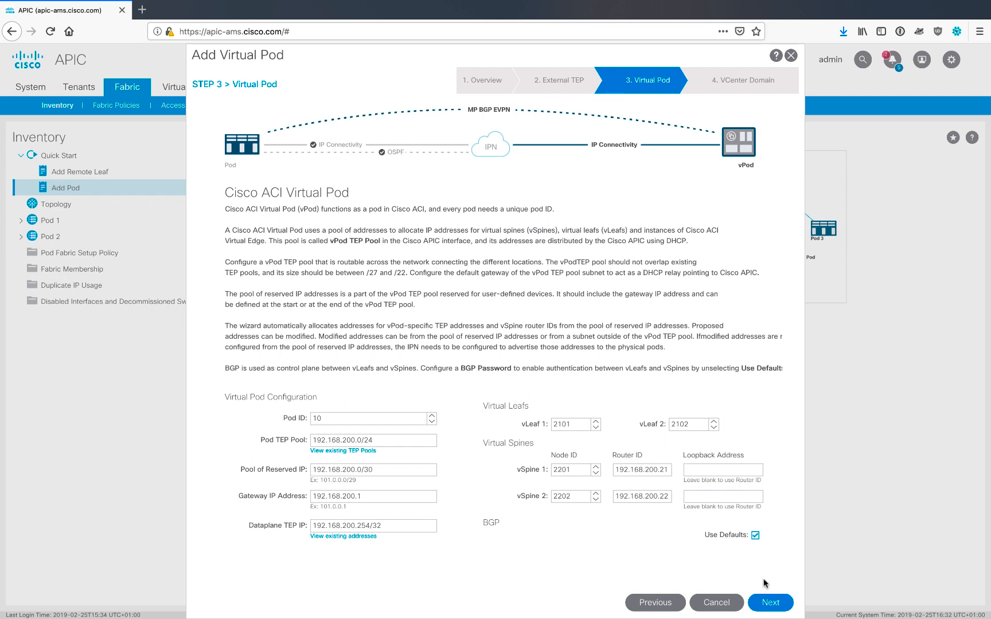
pyautogui.click(769, 609)
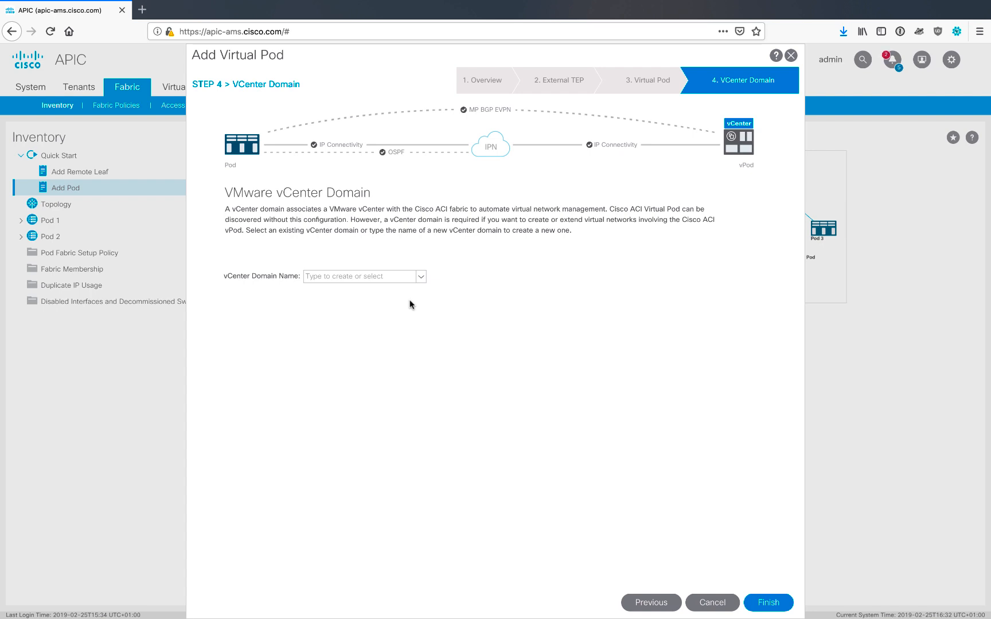
# Choose VC_AVE as the vCenter domain name and finish the wizard
pyautogui.click(376, 279)
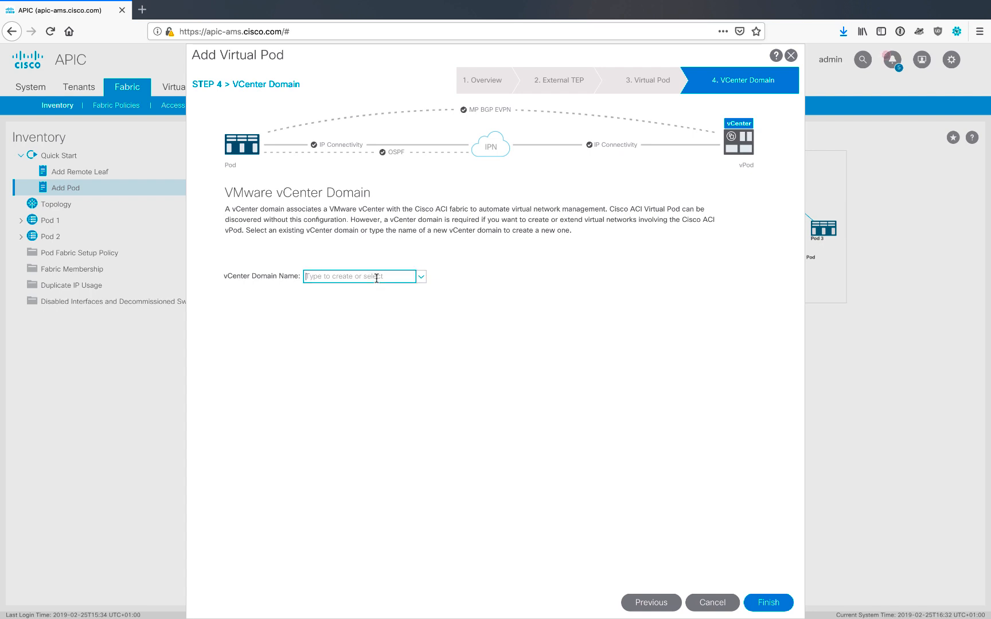
pyautogui.click(420, 277)
pyautogui.click(391, 295)
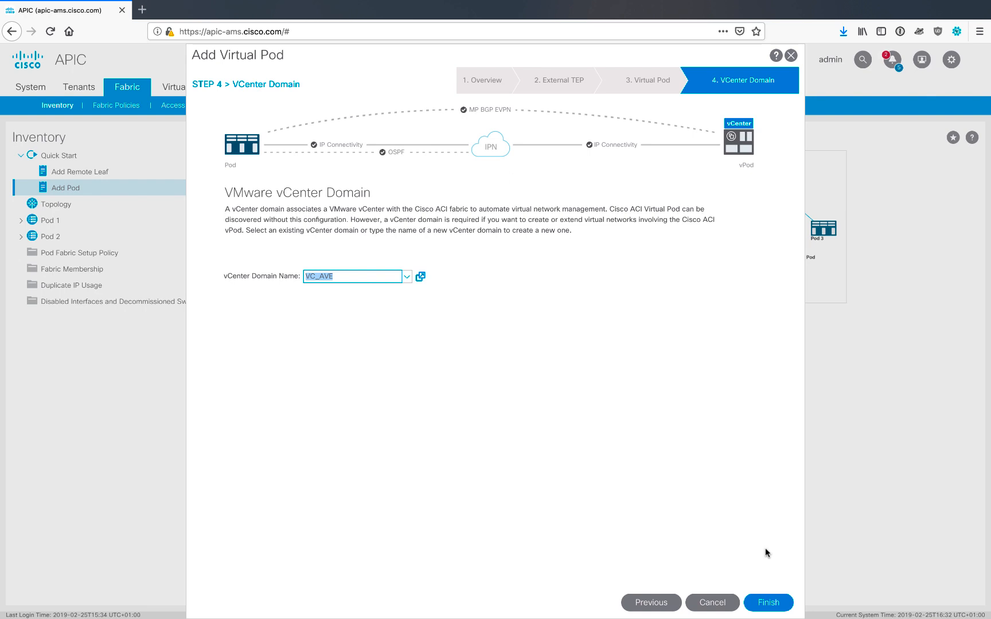
pyautogui.click(768, 602)
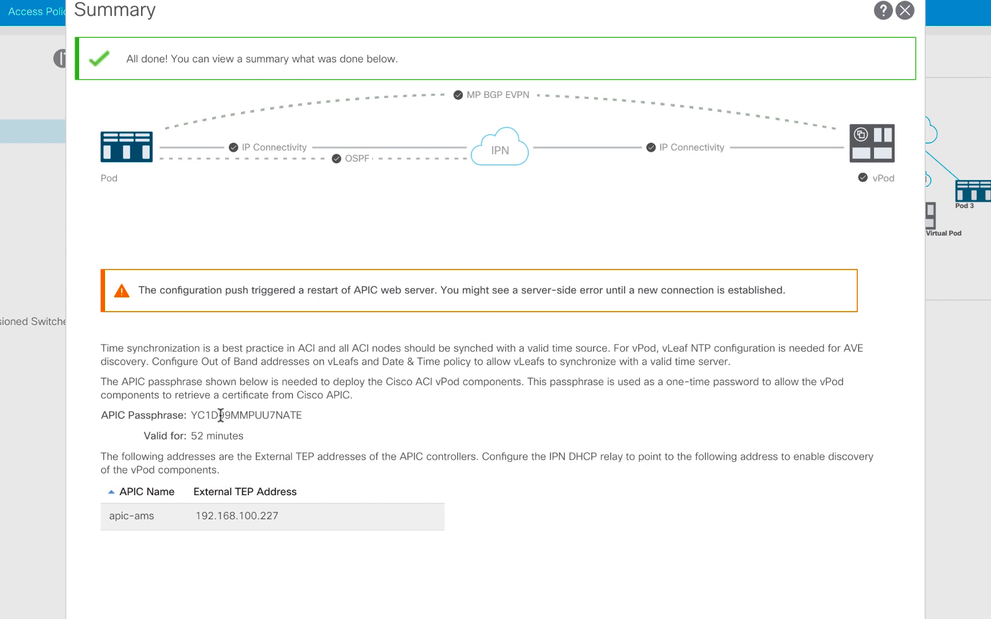
# Select the APIC passphrase in the summary and close the summary
pyautogui.doubleClick(214, 417)
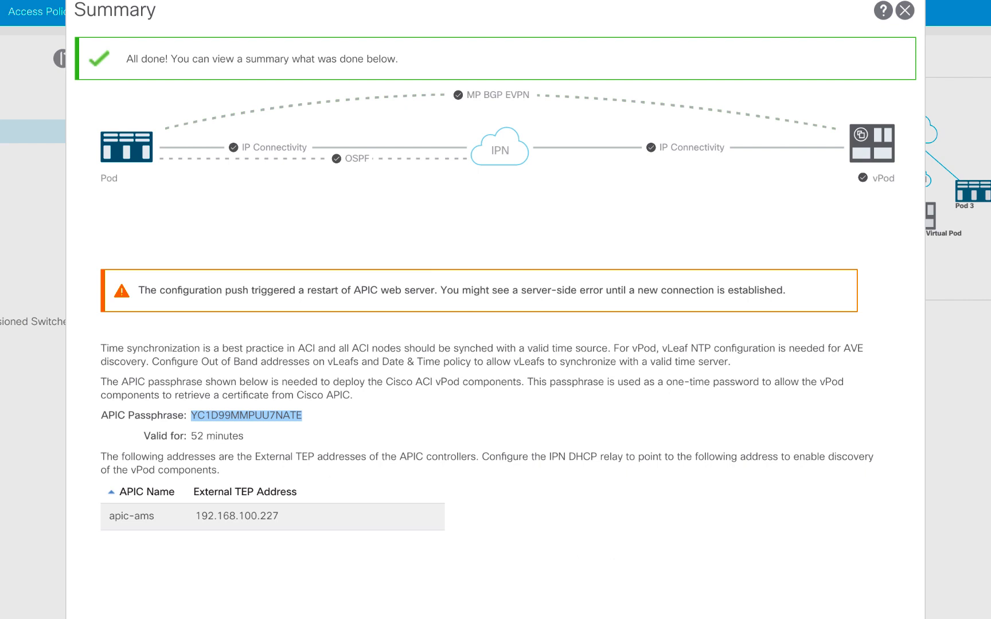
pyautogui.click(765, 556)
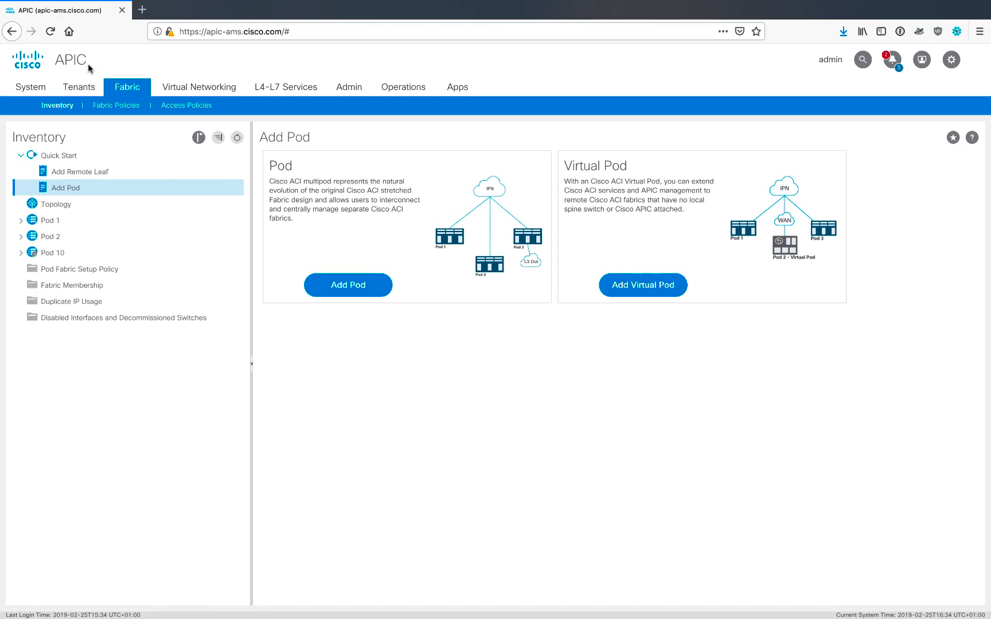
# Open the APIC Passphrase page under System settings
pyautogui.click(32, 90)
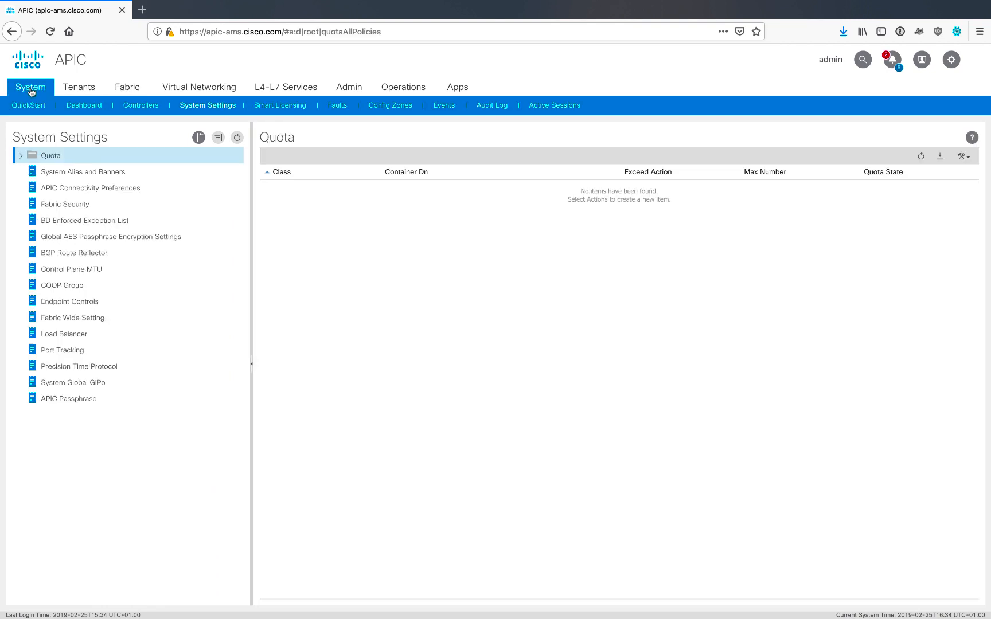
pyautogui.click(82, 401)
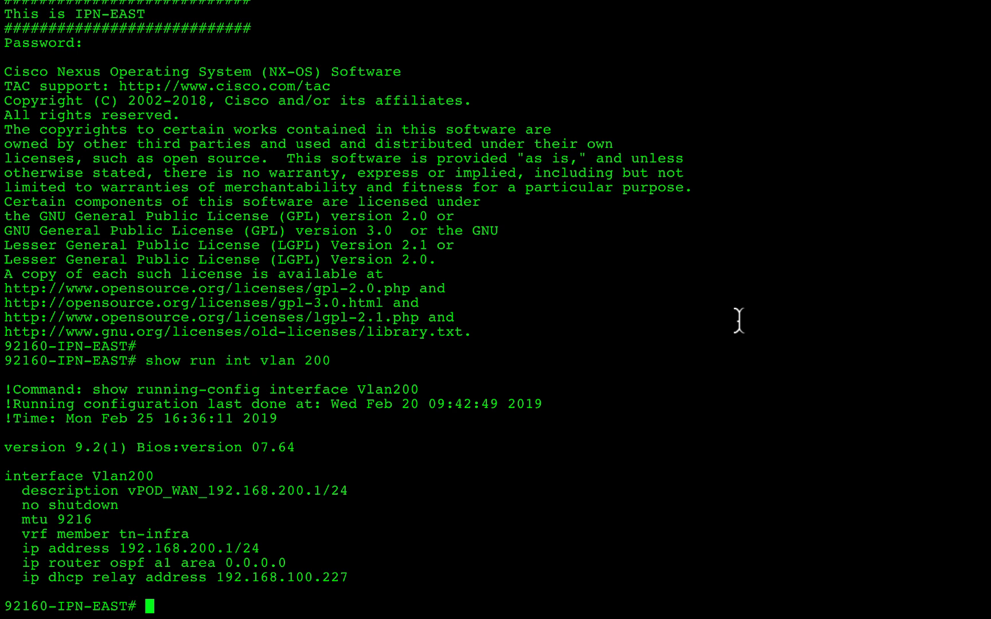
# Highlight the DHCP relay address in the IPN switch's Vlan200 interface configuration
pyautogui.moveTo(347, 577); pyautogui.dragTo(217, 580)
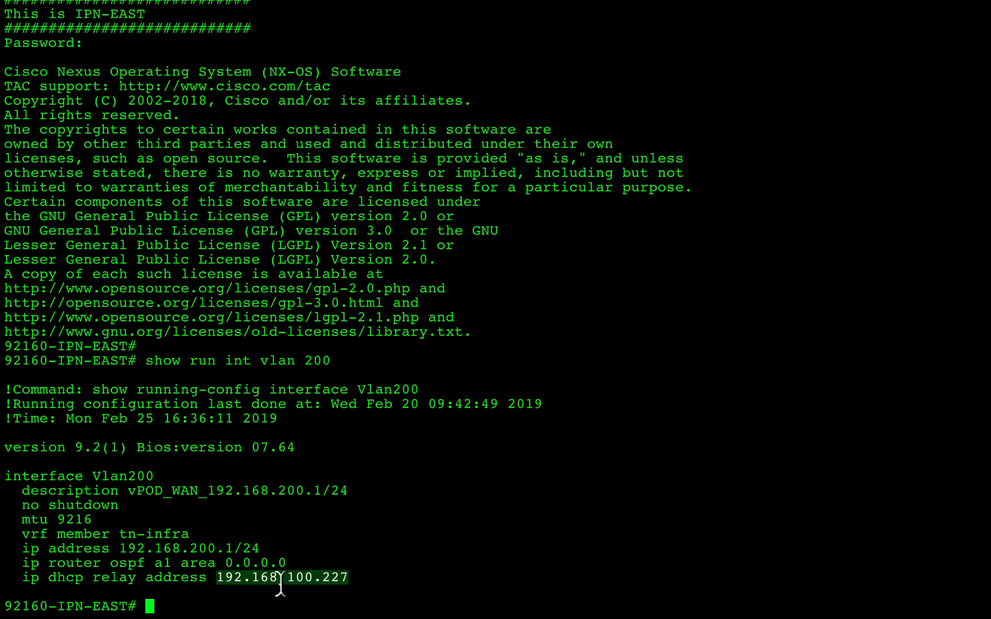
pyautogui.tripleClick(162, 579)
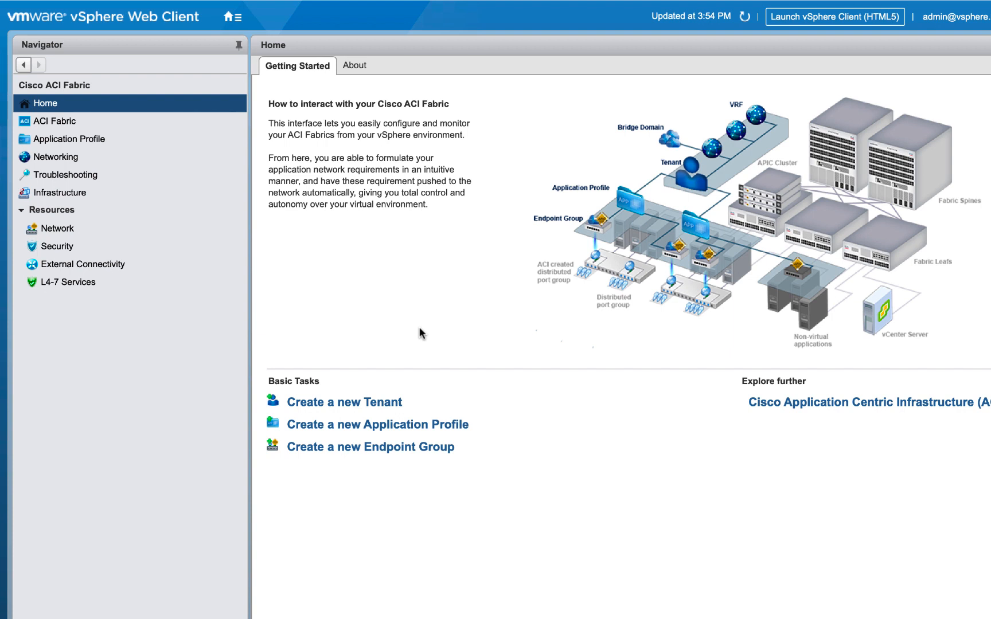
# In vSphere Web Client, open the Infrastructure vPod view for vPod 10 and expand the ACI cluster's hosts
pyautogui.click(83, 195)
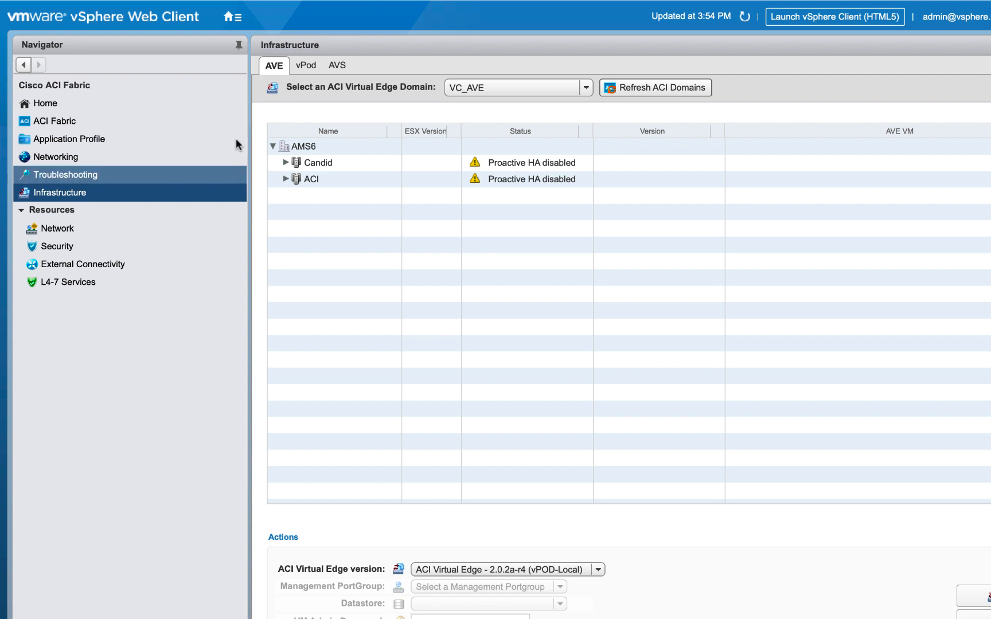
pyautogui.click(305, 66)
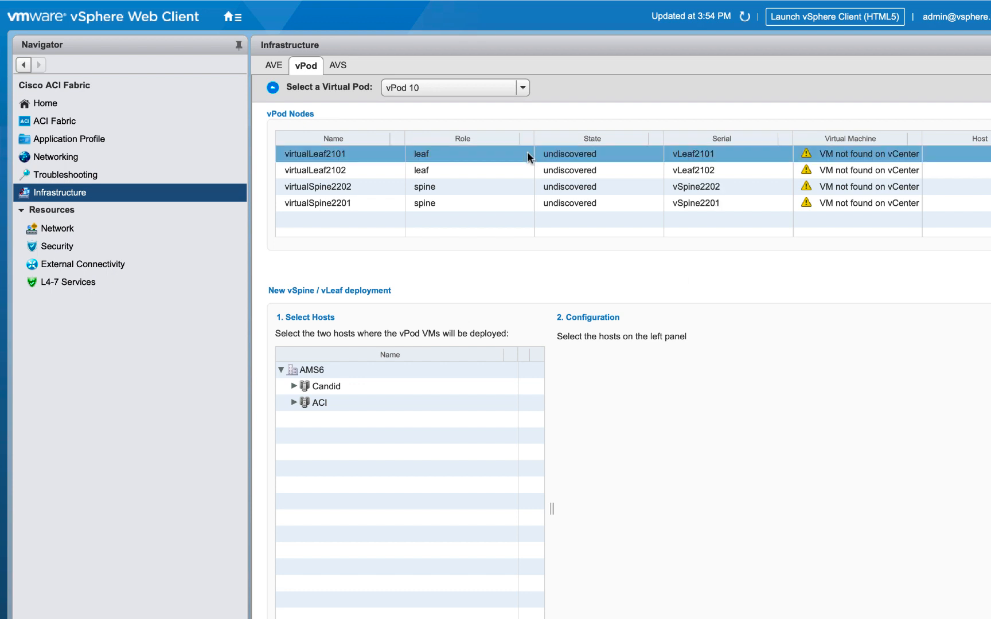
pyautogui.click(440, 89)
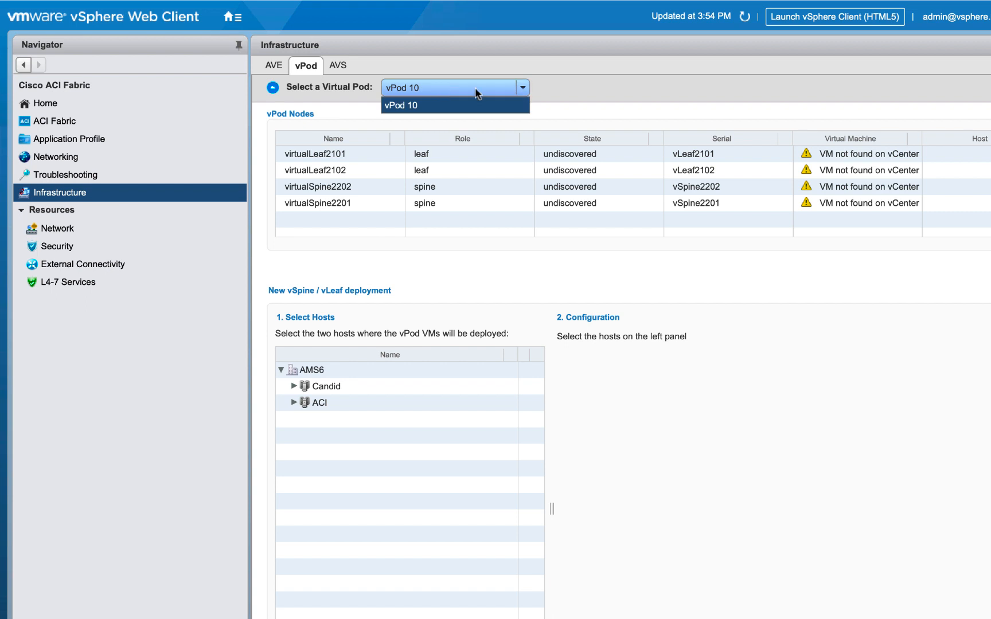
pyautogui.click(578, 91)
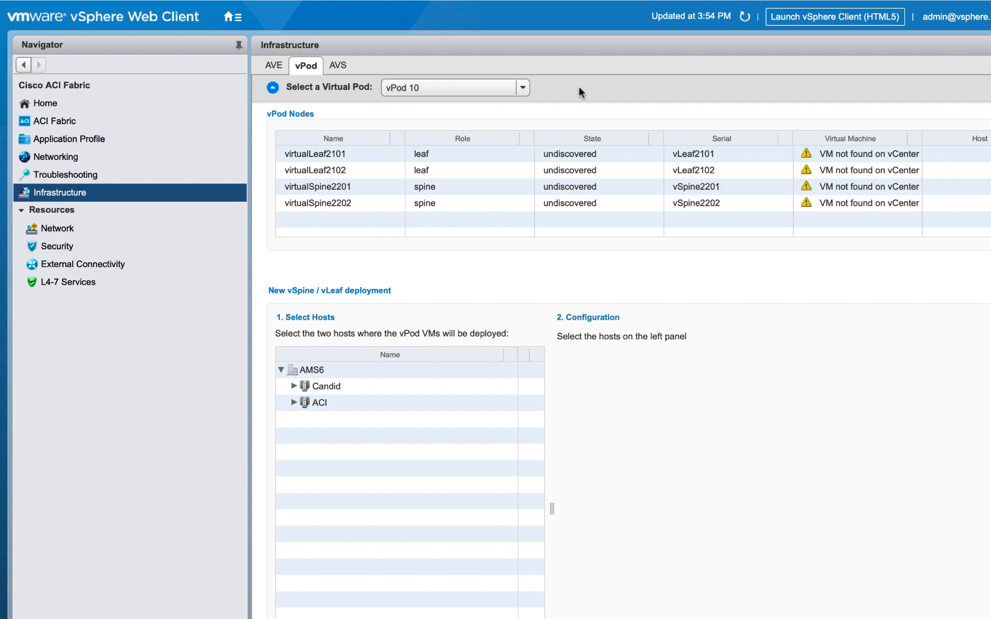
pyautogui.click(327, 156)
pyautogui.click(294, 402)
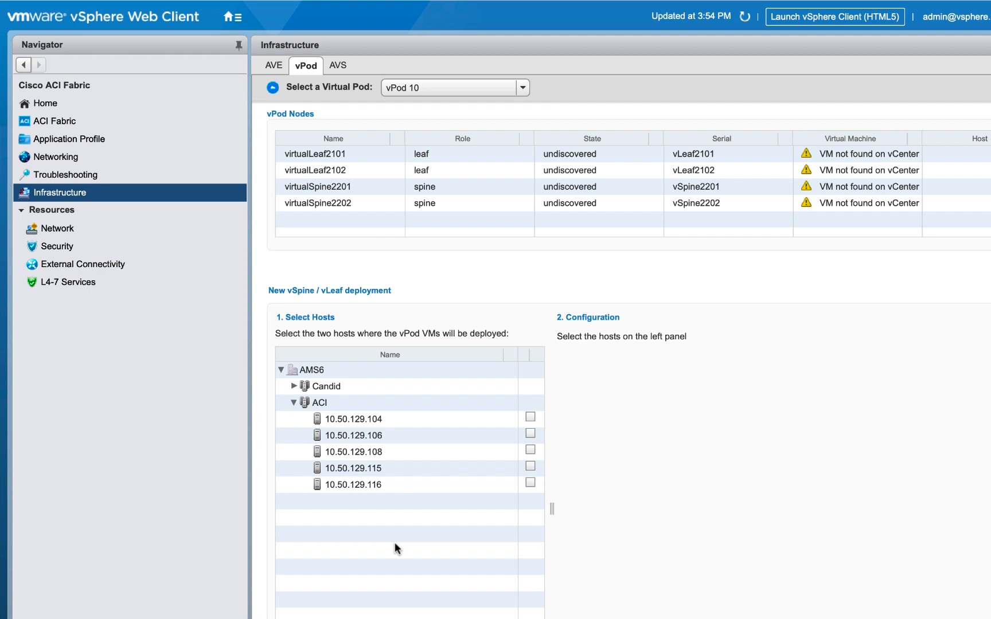
# Select host 10.50.129.115 for the vSpine/vLeaf deployment, keeping version vPod - 14.0.3d
pyautogui.click(530, 466)
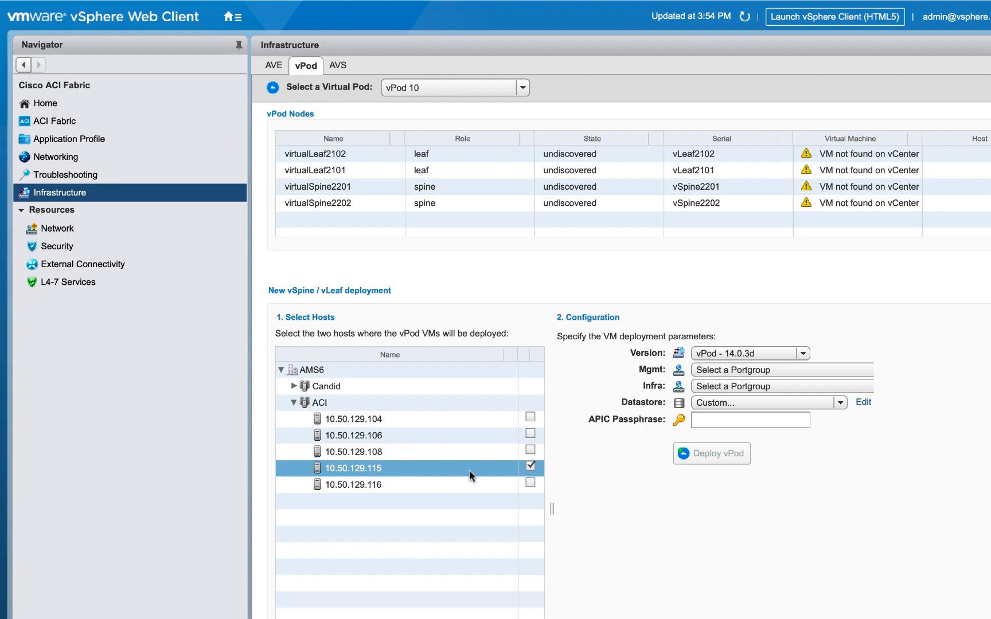
pyautogui.click(770, 354)
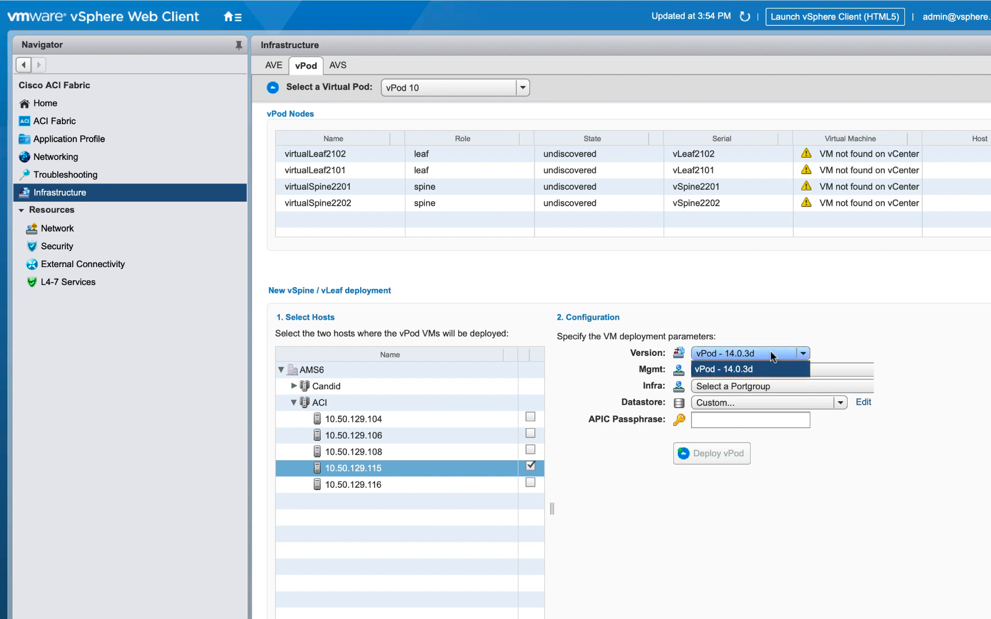
pyautogui.click(833, 344)
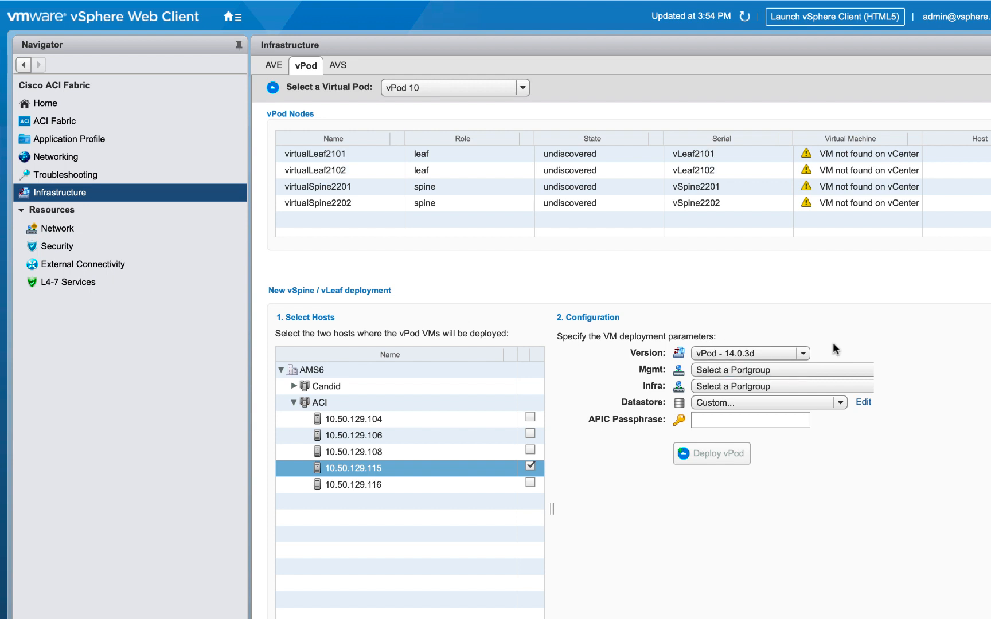
# Set the Mgmt portgroup to VM_10.50.128.x/23 (Local vSwitch) and the Infra portgroup to VM_vPOD_INFRA (Local vSwitch)
pyautogui.click(821, 371)
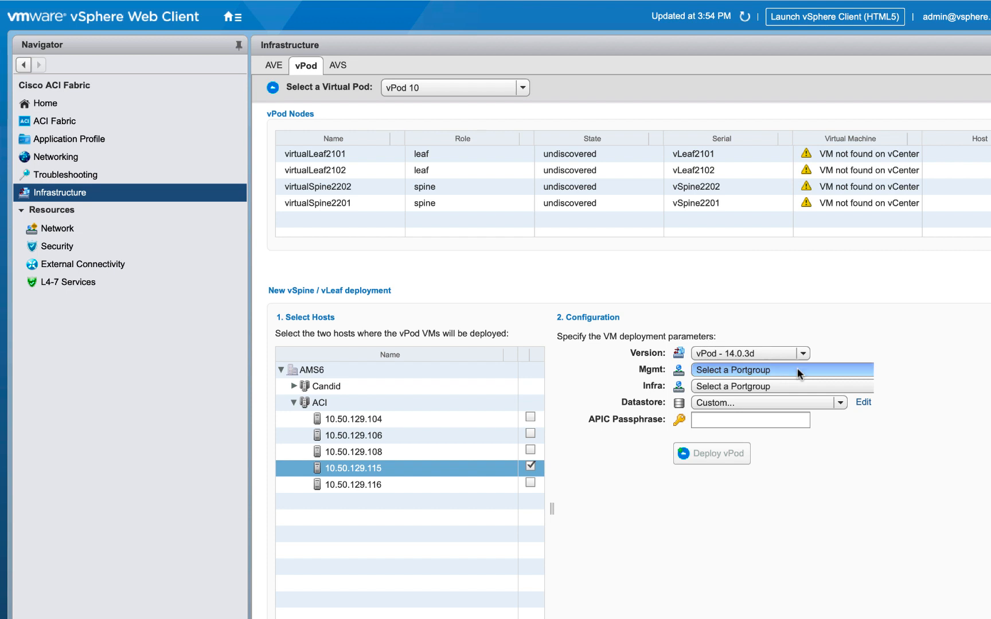
pyautogui.click(797, 369)
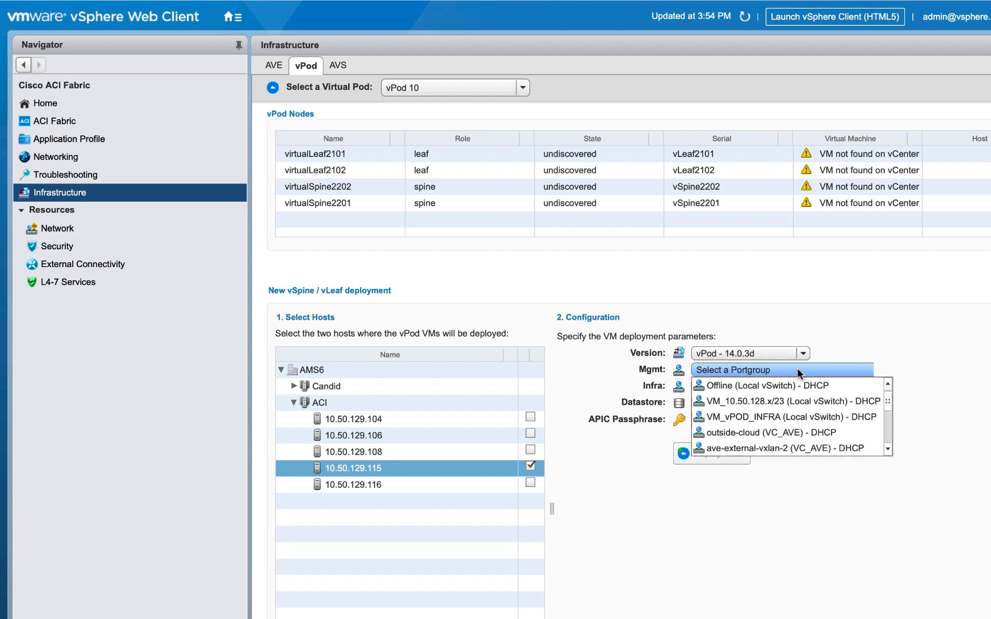
pyautogui.click(790, 400)
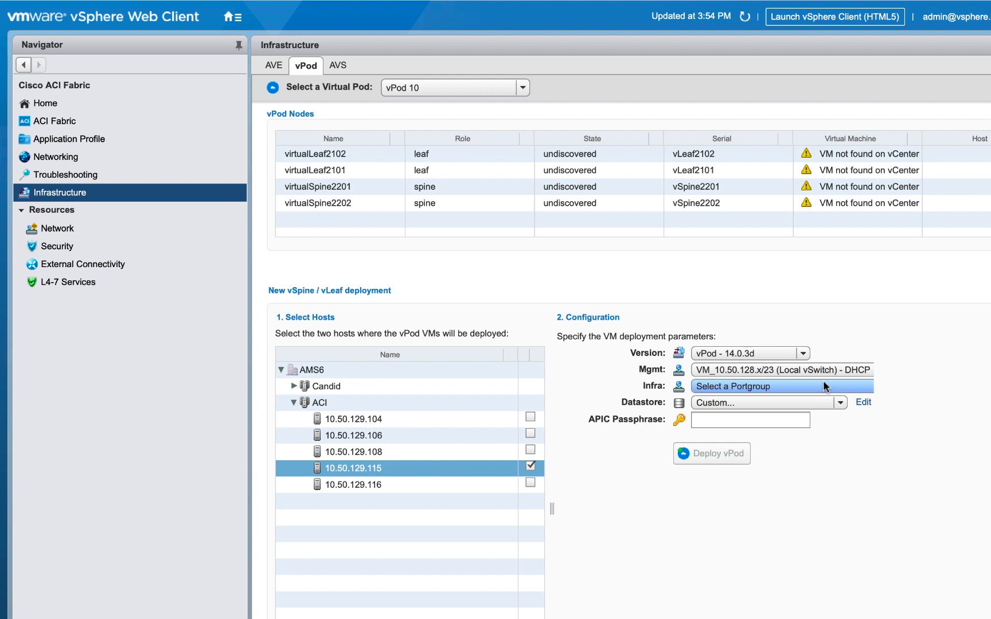
pyautogui.click(823, 382)
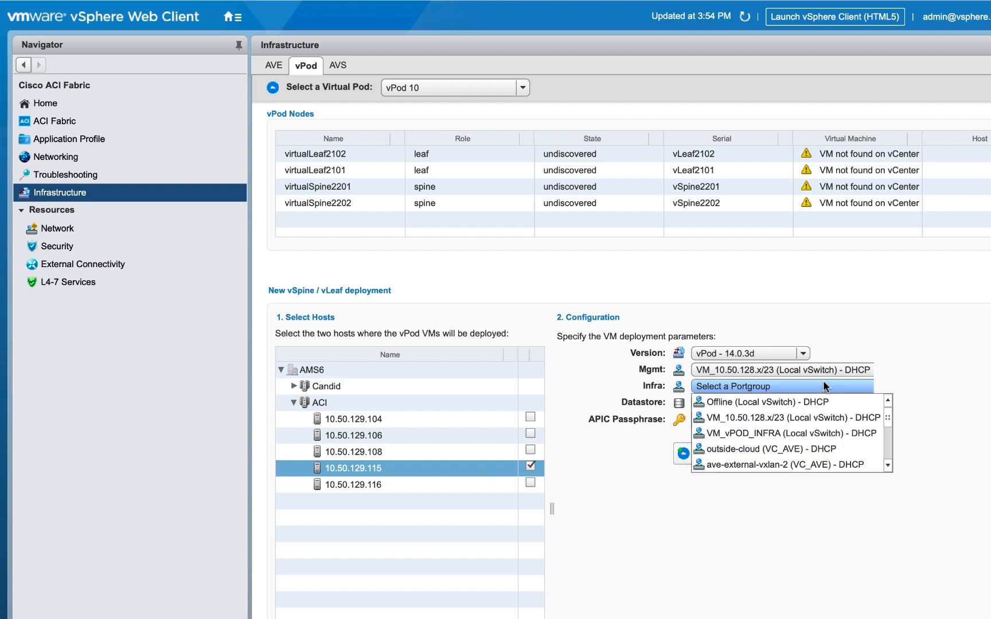
pyautogui.click(805, 433)
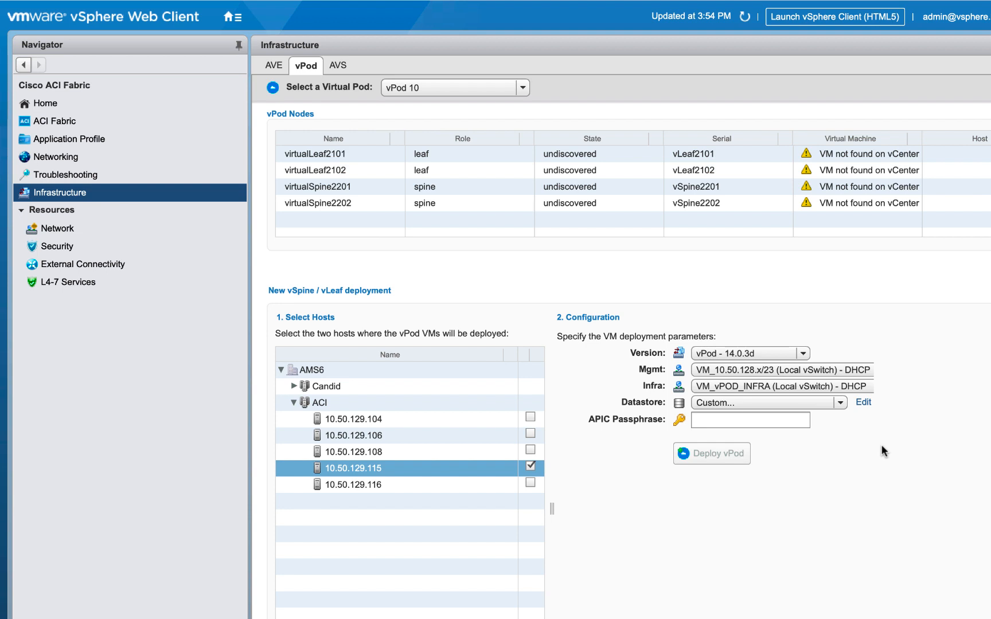
# Set the datastore to Custom, using datastore115 for host 10.50.129.115
pyautogui.click(803, 401)
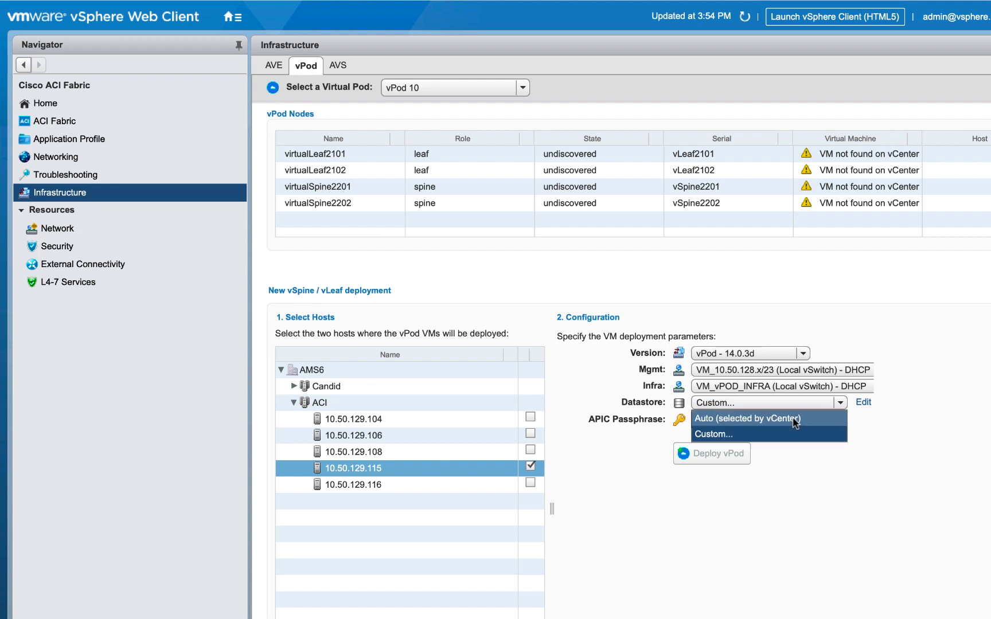
pyautogui.click(795, 423)
pyautogui.click(803, 403)
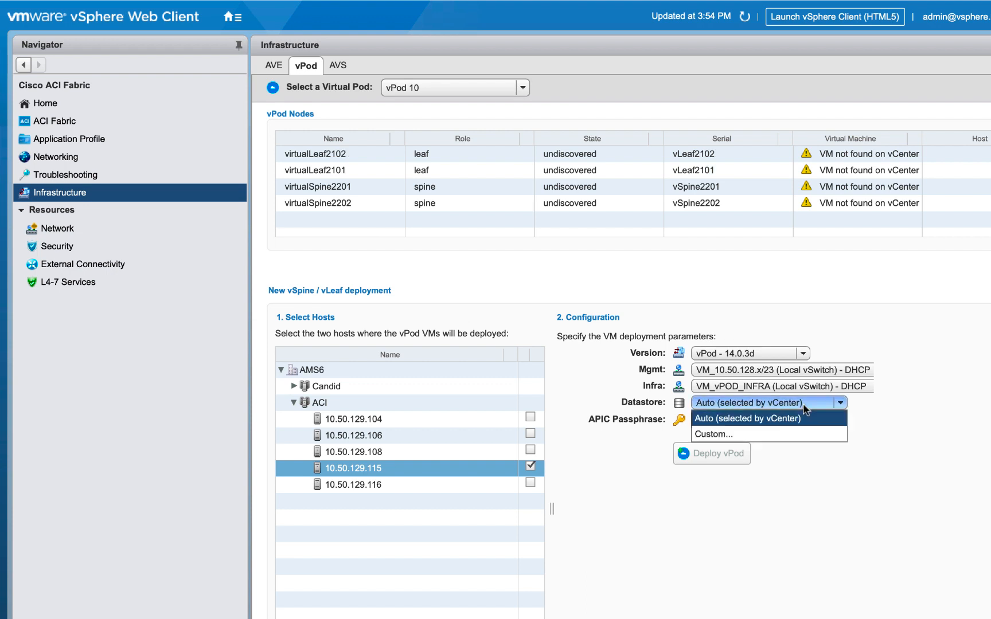
pyautogui.click(790, 435)
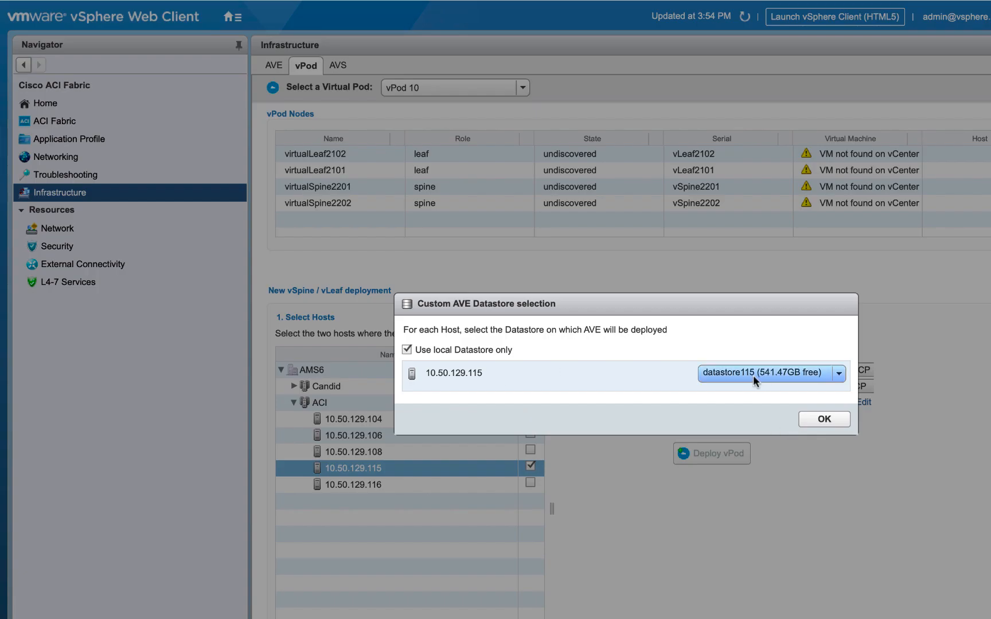
pyautogui.click(820, 421)
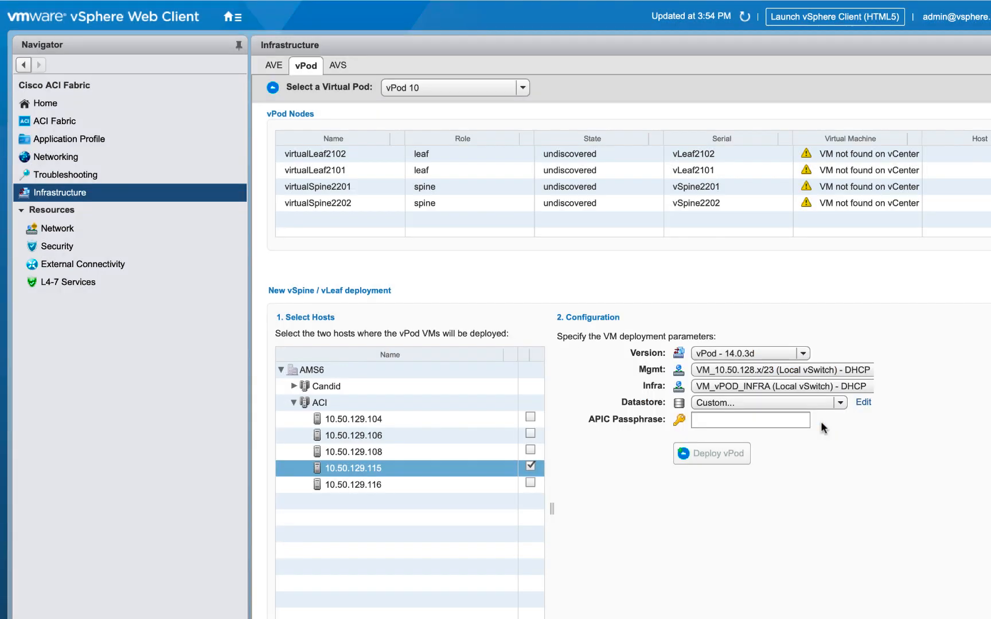
# Enter the APIC passphrase and deploy the vPod
pyautogui.click(769, 419)
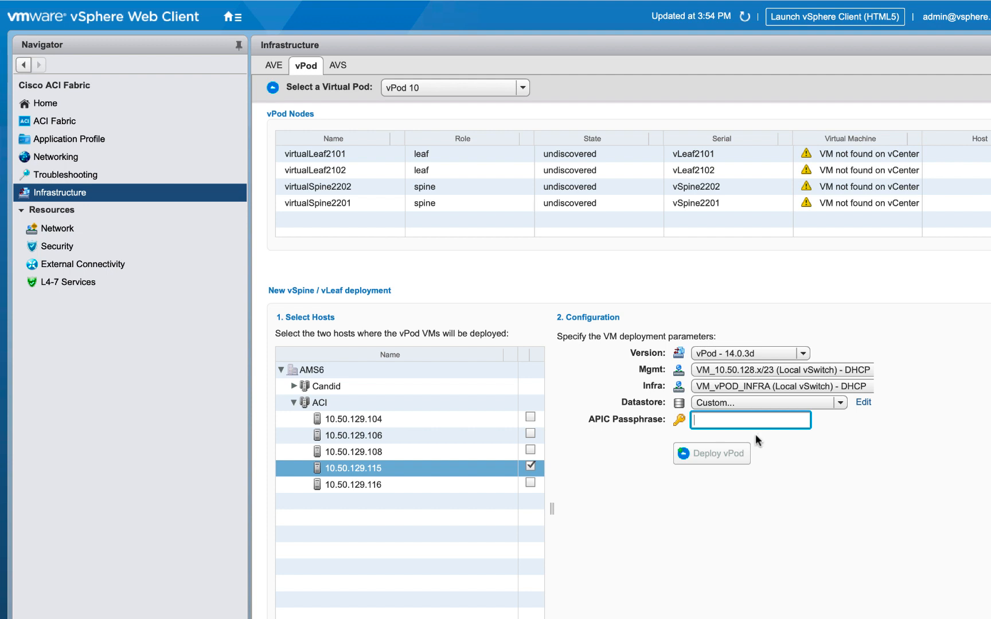
pyautogui.write('****************')
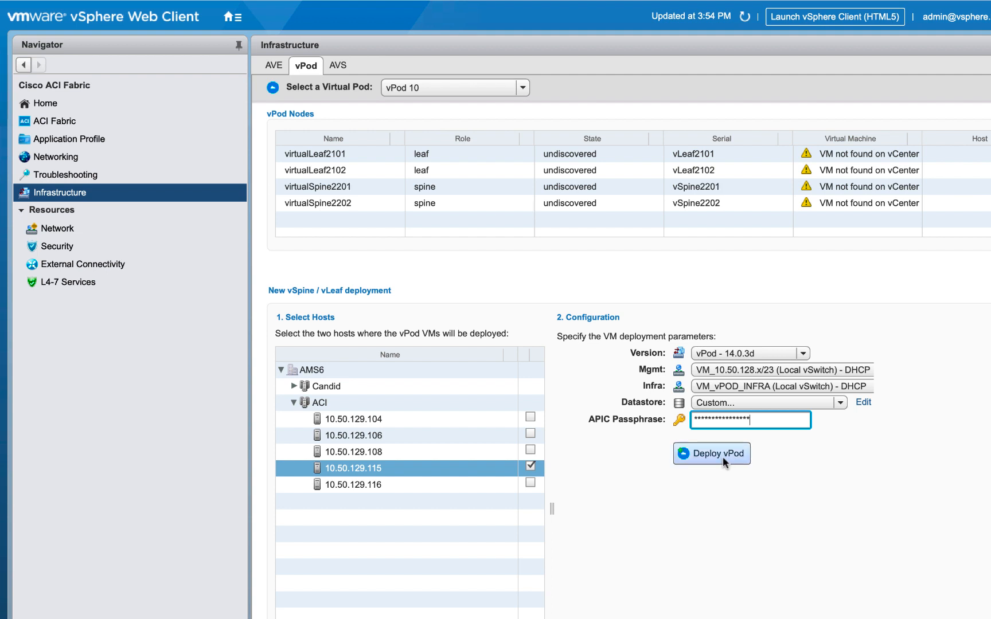
pyautogui.click(722, 457)
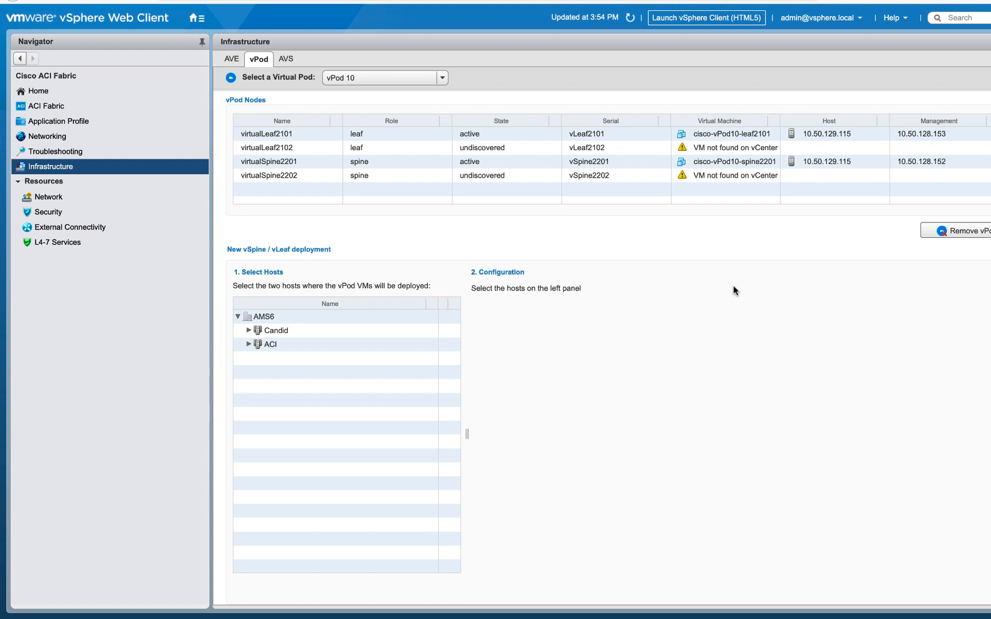
# Review the vPod node states and the APIC Fabric Membership registered and pending-registration nodes
pyautogui.click(737, 167)
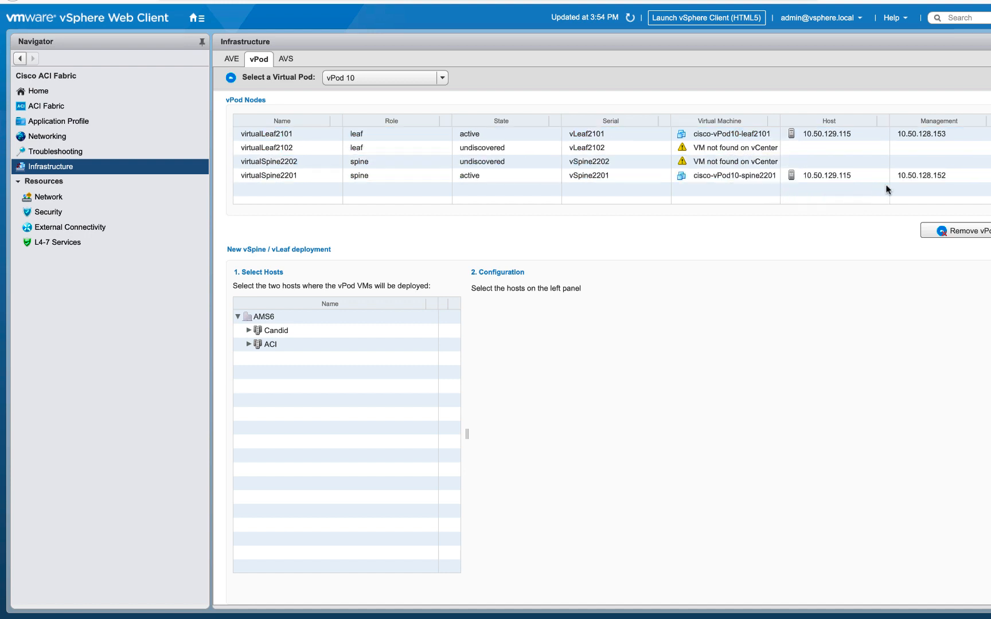
pyautogui.click(940, 175)
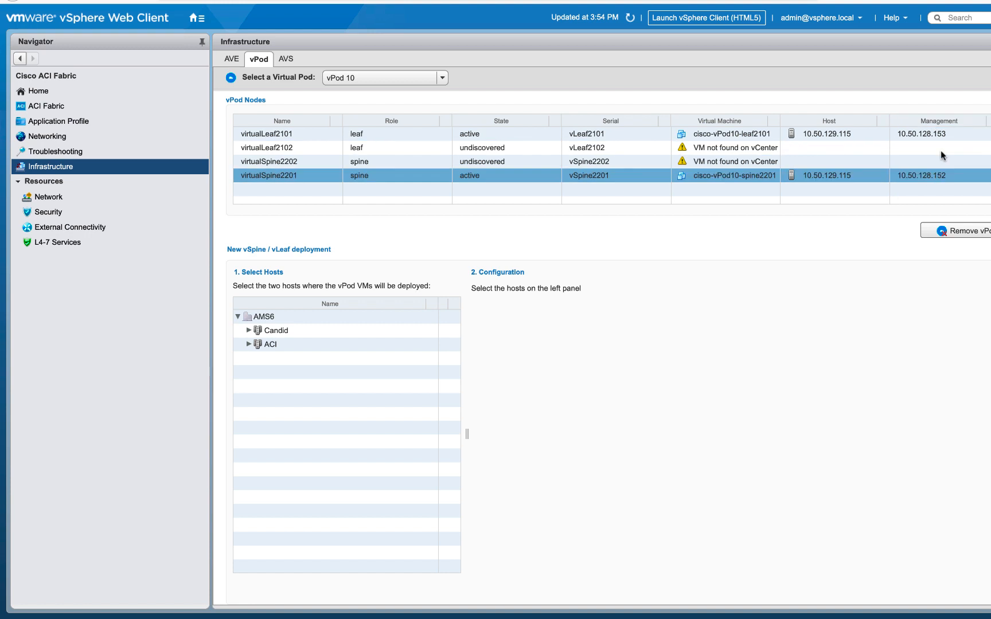
pyautogui.click(933, 150)
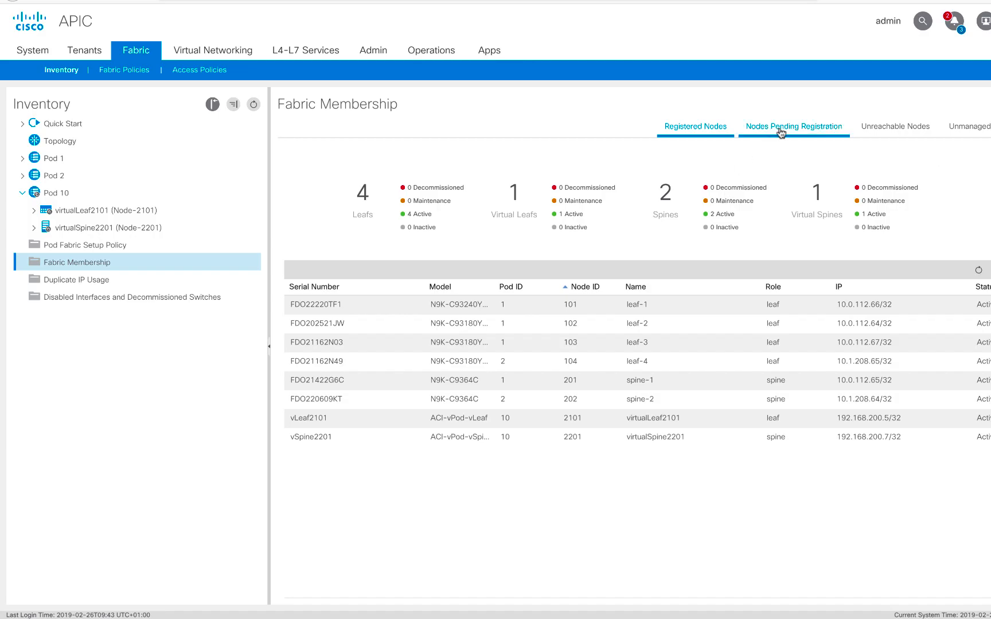
pyautogui.click(781, 133)
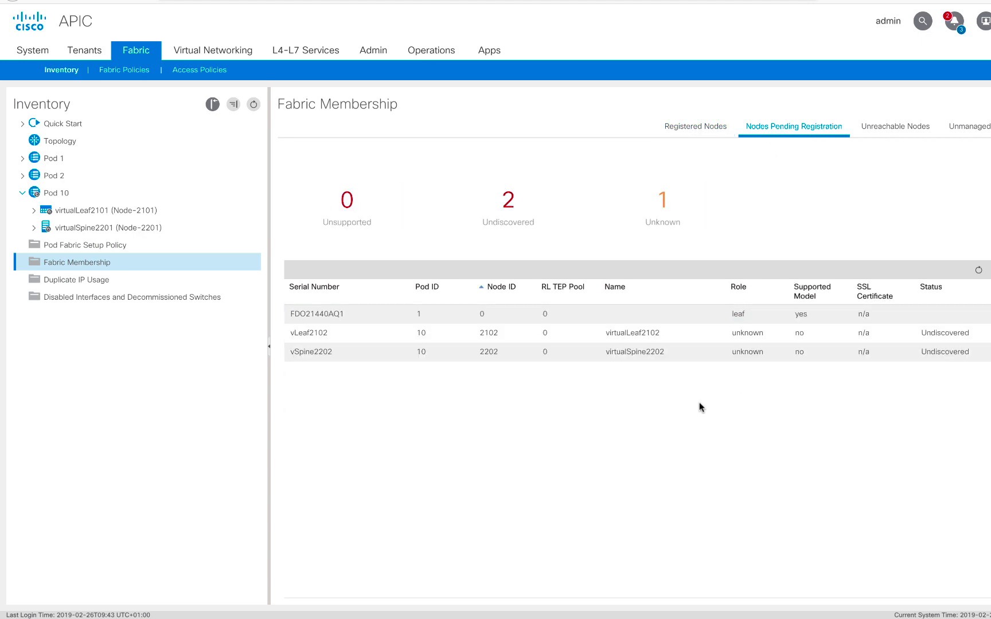
pyautogui.click(705, 134)
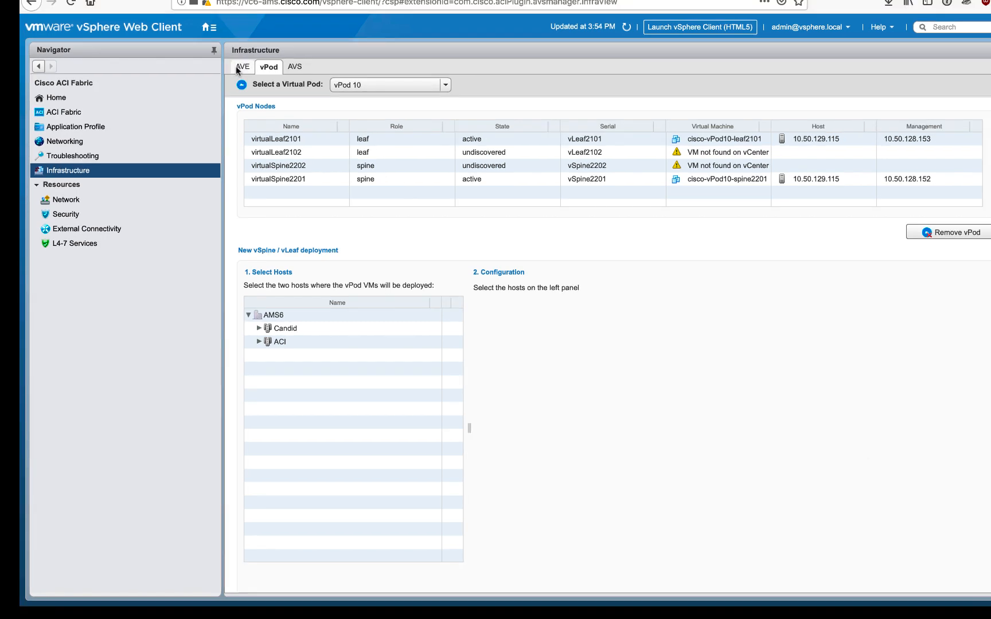
# Switch to the AVE view, expand the ACI cluster and select host 10.50.129.115 for AVE installation
pyautogui.click(241, 67)
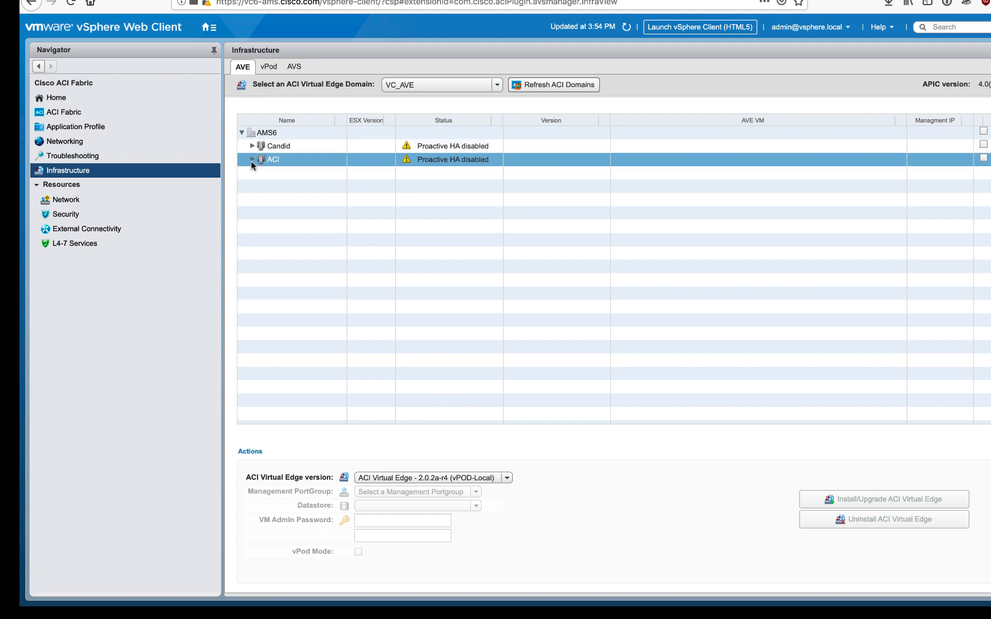
pyautogui.click(252, 160)
pyautogui.click(310, 224)
pyautogui.click(315, 214)
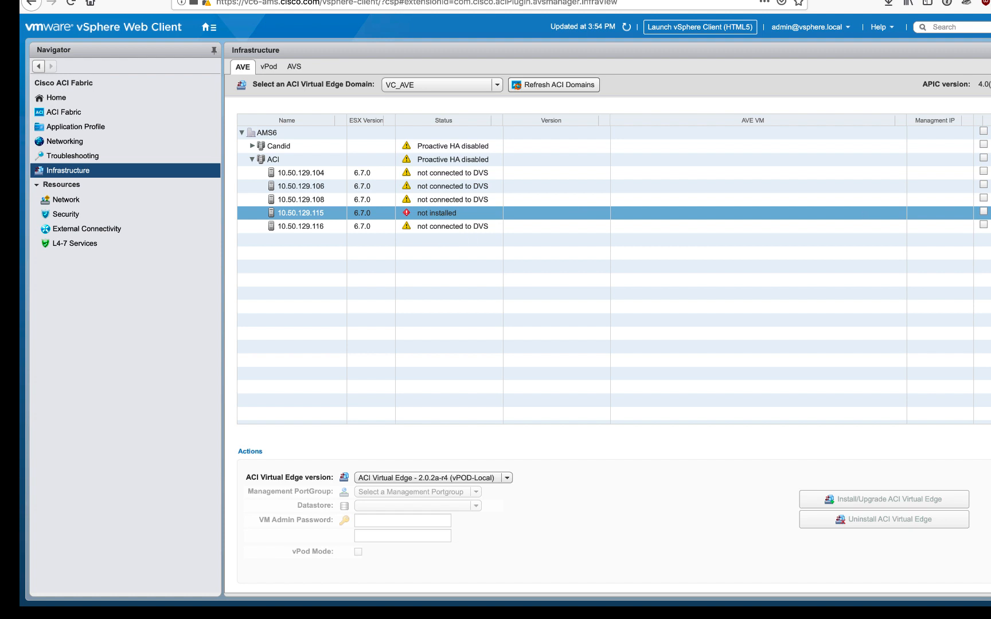
pyautogui.click(983, 211)
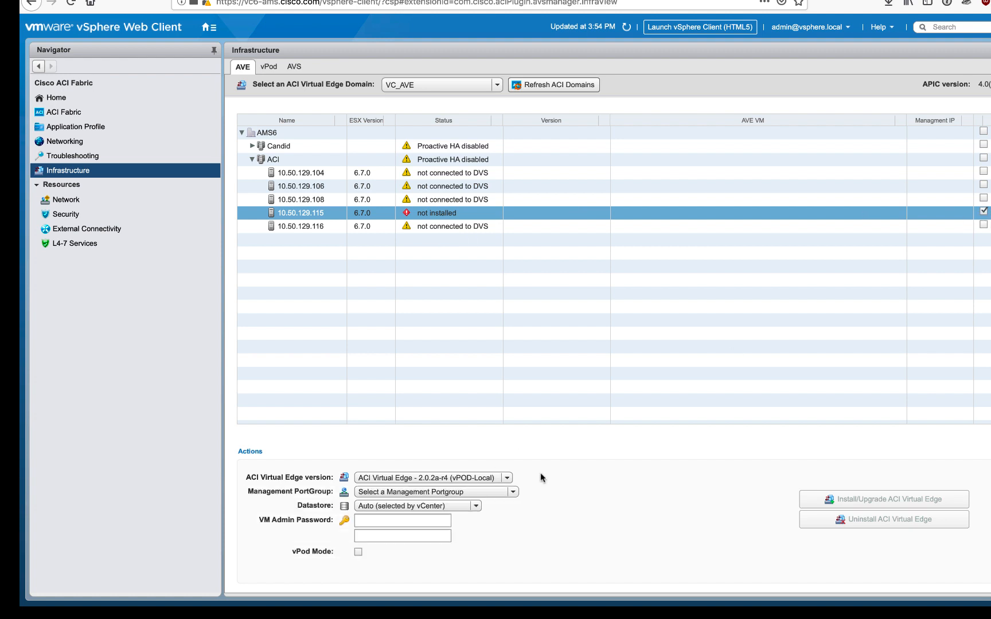
# Keep version ACI Virtual Edge - 2.0.2a-r4 (vPOD-Local) and set the management portgroup to VM_10.50.128.x/23 (Local vSwitch)
pyautogui.click(494, 479)
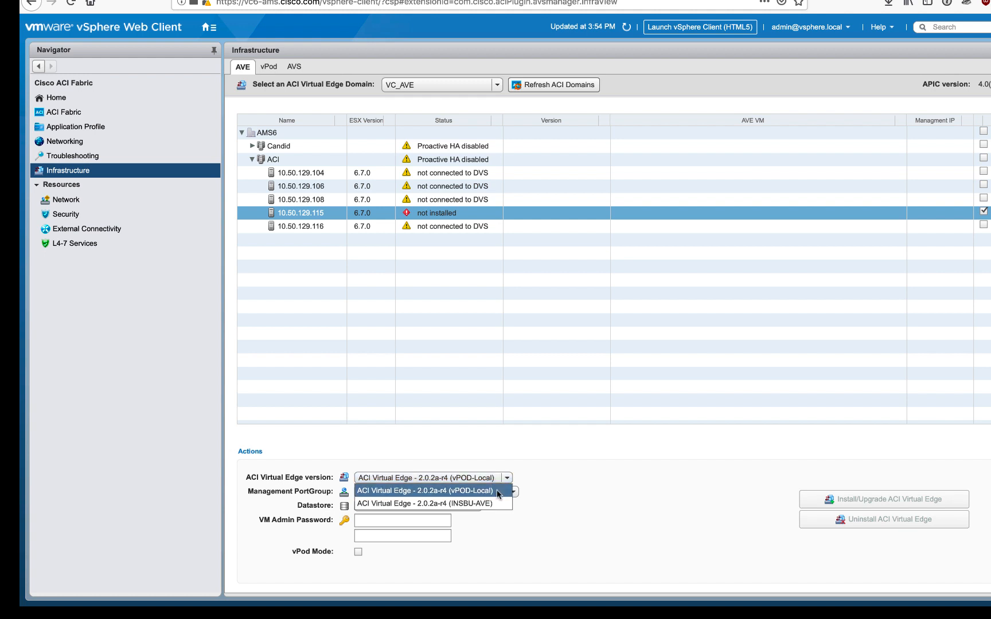
pyautogui.click(494, 491)
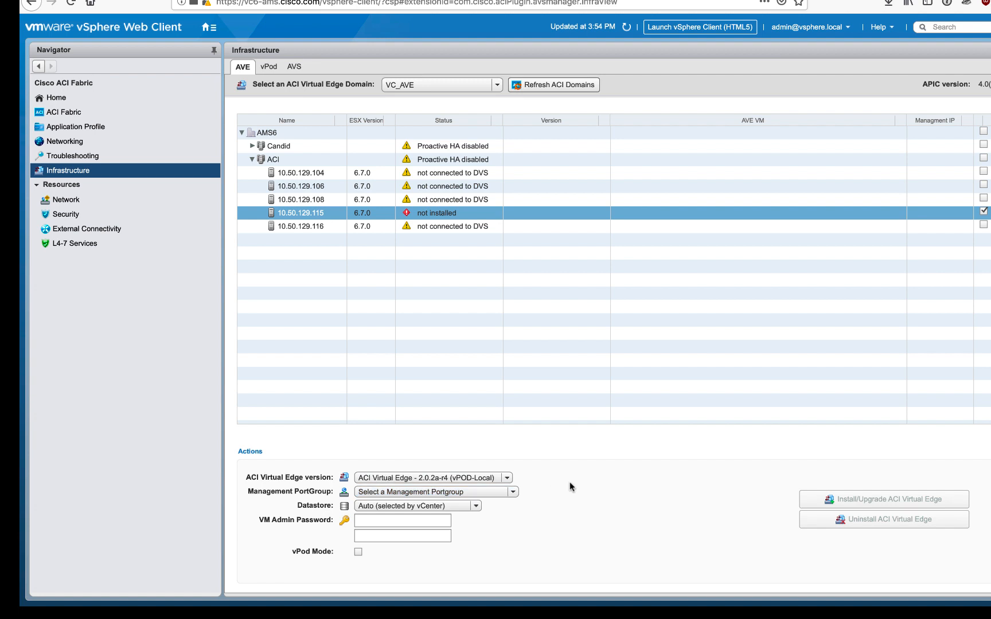
pyautogui.click(505, 492)
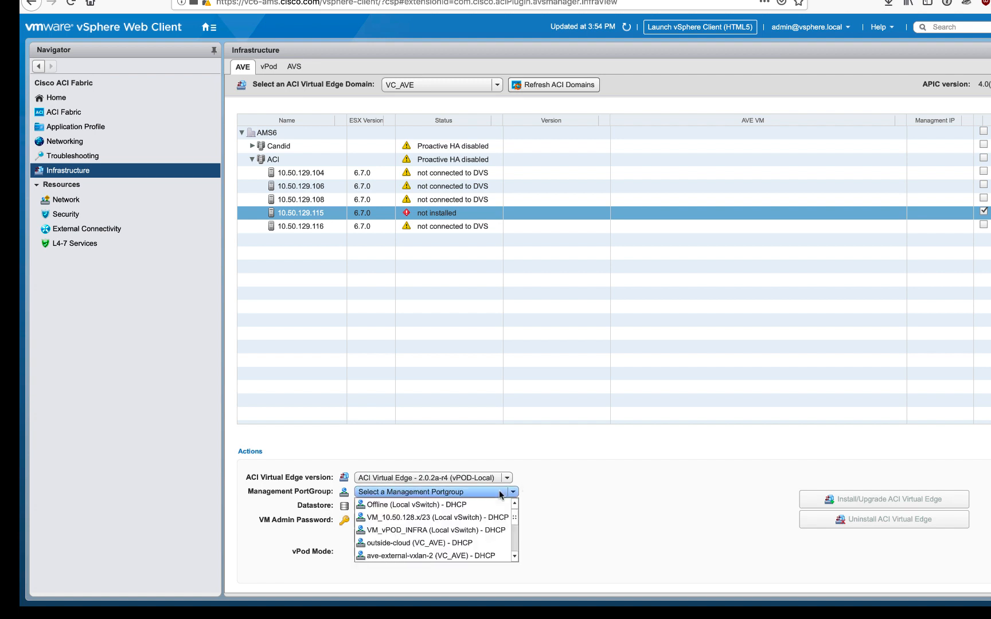
pyautogui.click(485, 518)
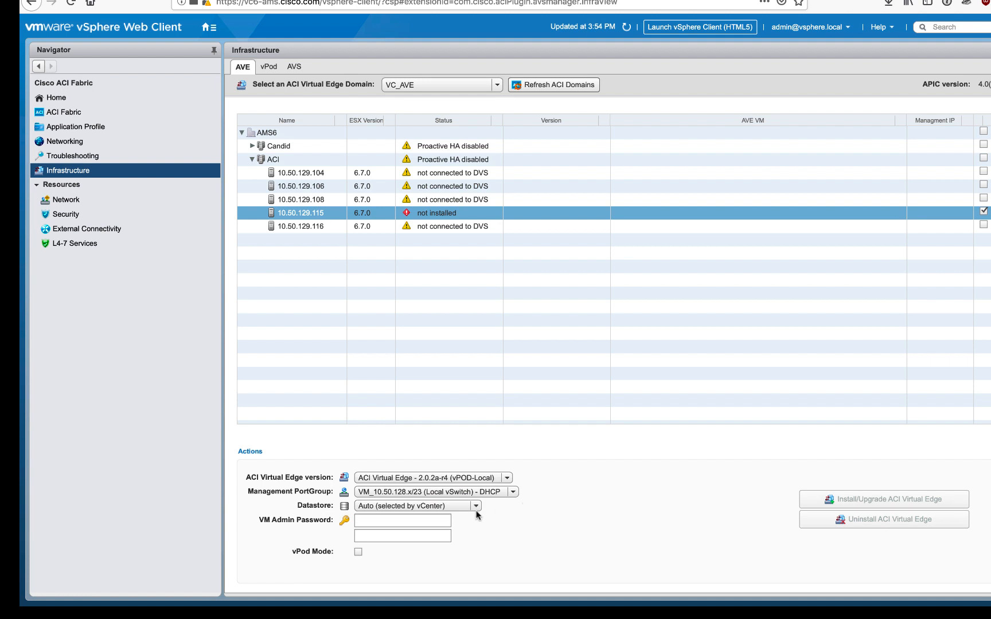
# Set the AVE datastore to Custom, using datastore115 for host 10.50.129.115
pyautogui.click(461, 506)
pyautogui.click(450, 531)
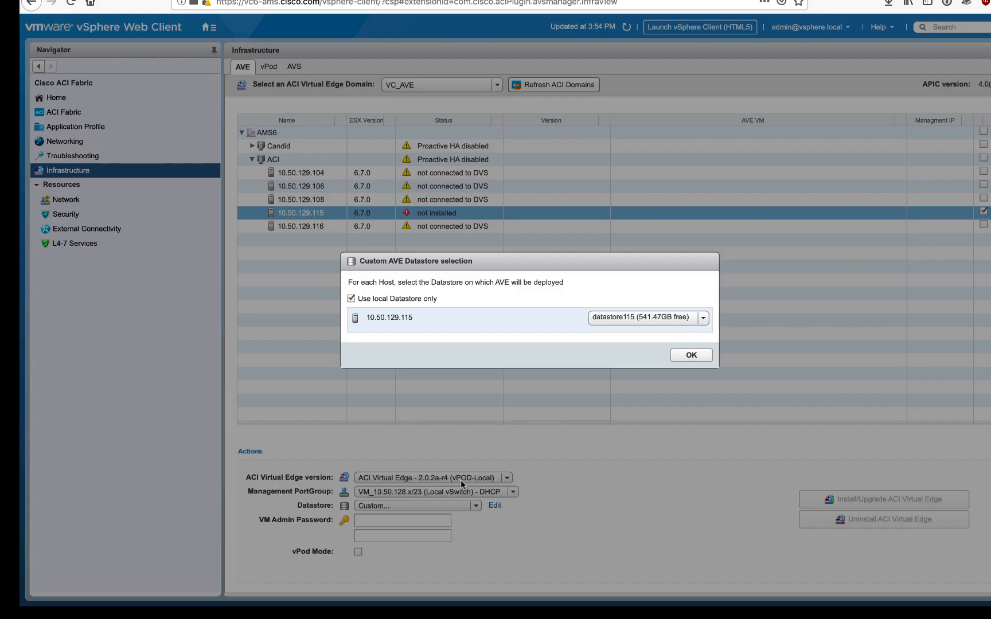
pyautogui.click(688, 354)
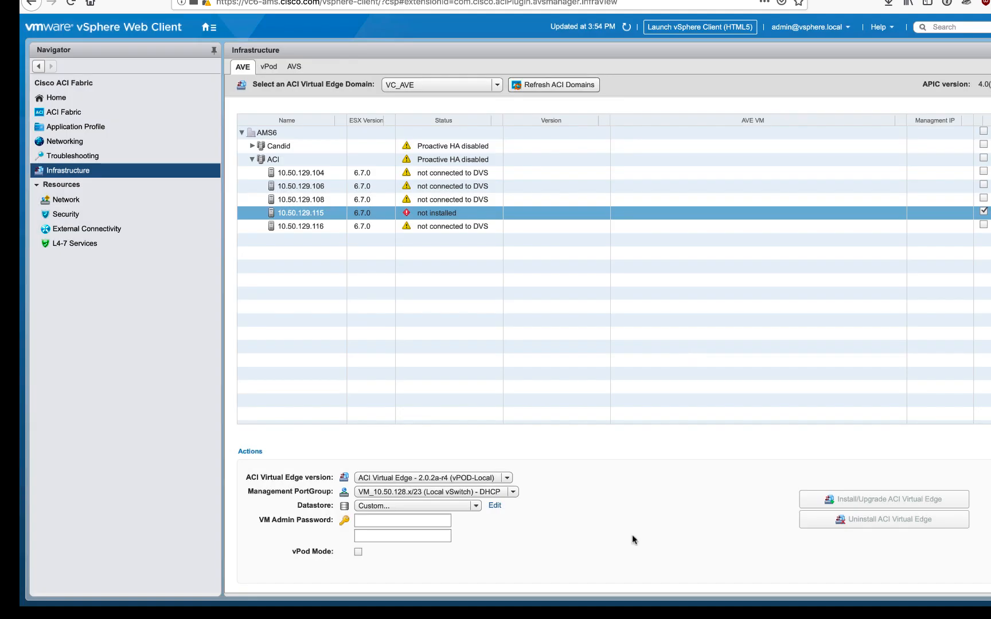
# Enter and confirm the VM admin password for the AVE
pyautogui.click(405, 523)
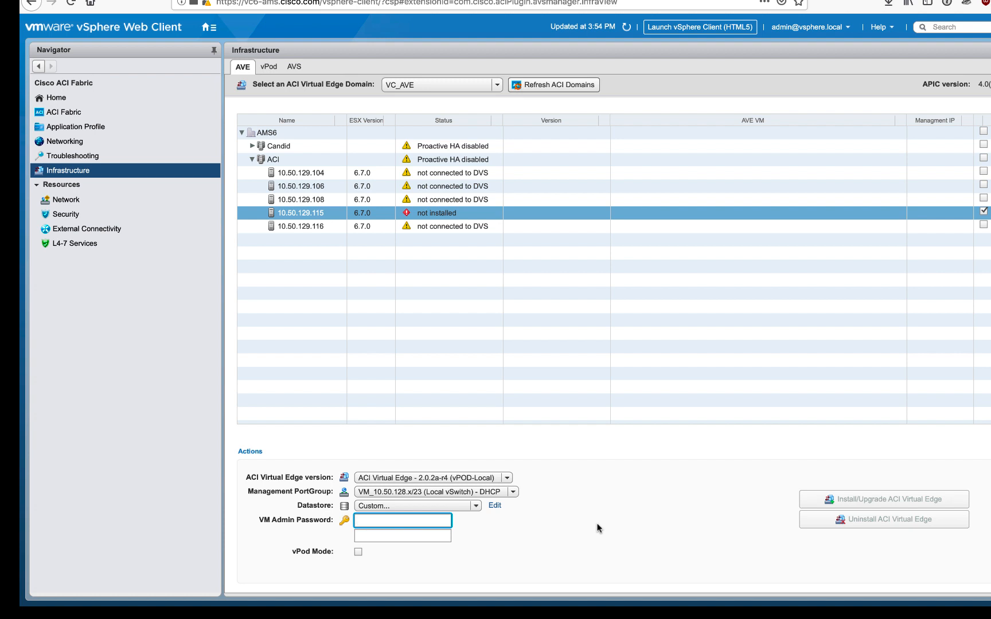
pyautogui.write('**')
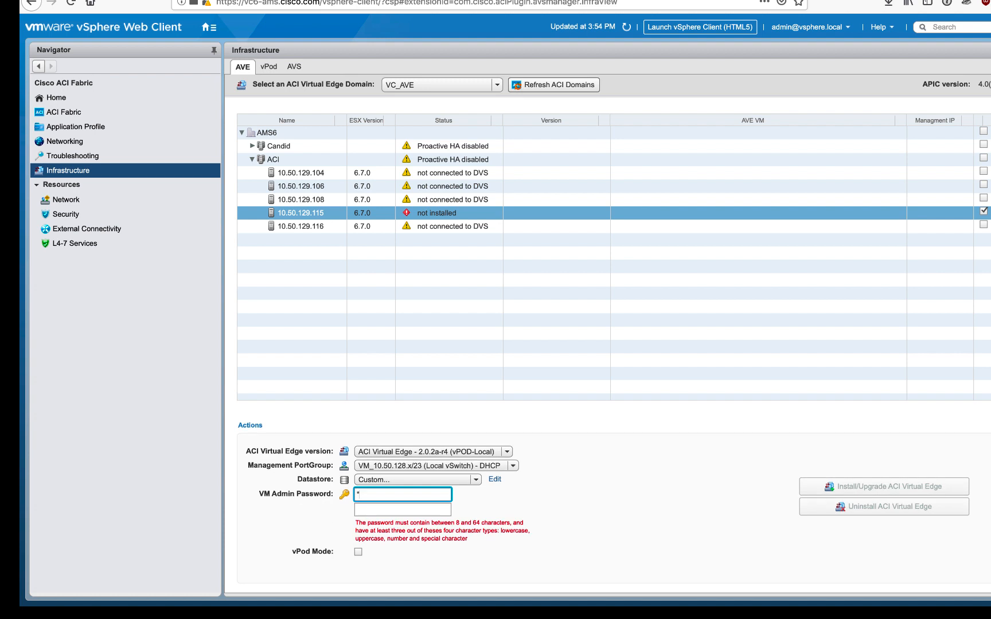
pyautogui.write('******')
pyautogui.click(390, 524)
pyautogui.write('********')
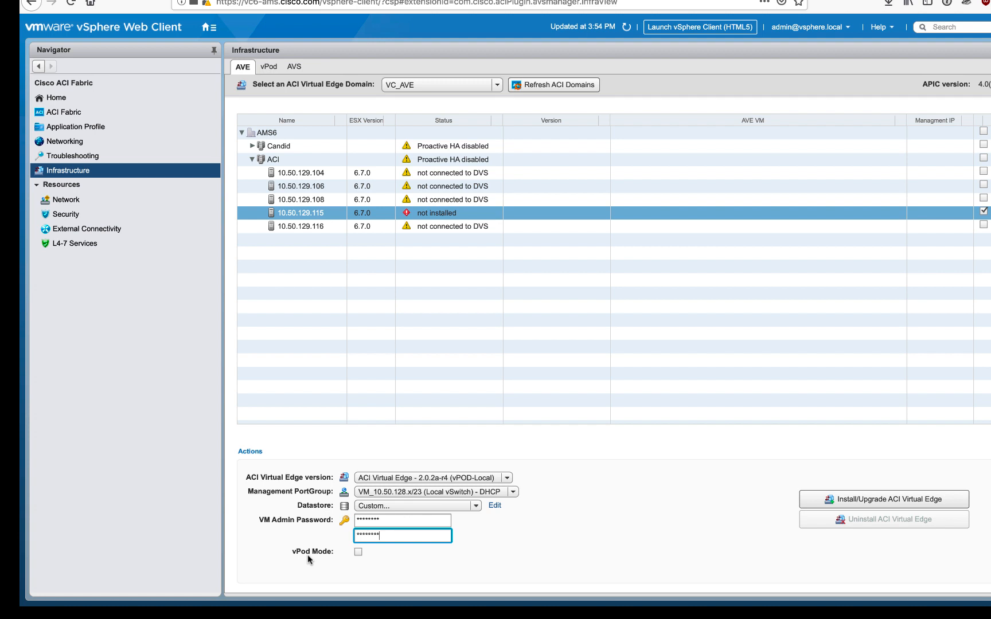
# Enable vPod Mode with vPod 10 and install ACI Virtual Edge on the selected host
pyautogui.click(358, 552)
pyautogui.click(402, 566)
pyautogui.click(378, 579)
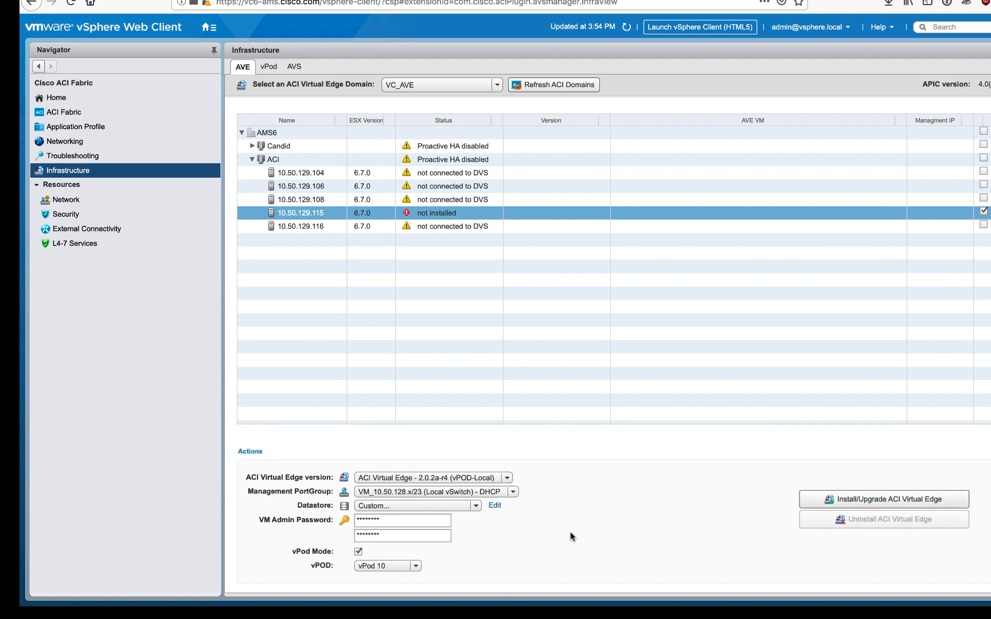
pyautogui.click(868, 506)
pyautogui.click(500, 334)
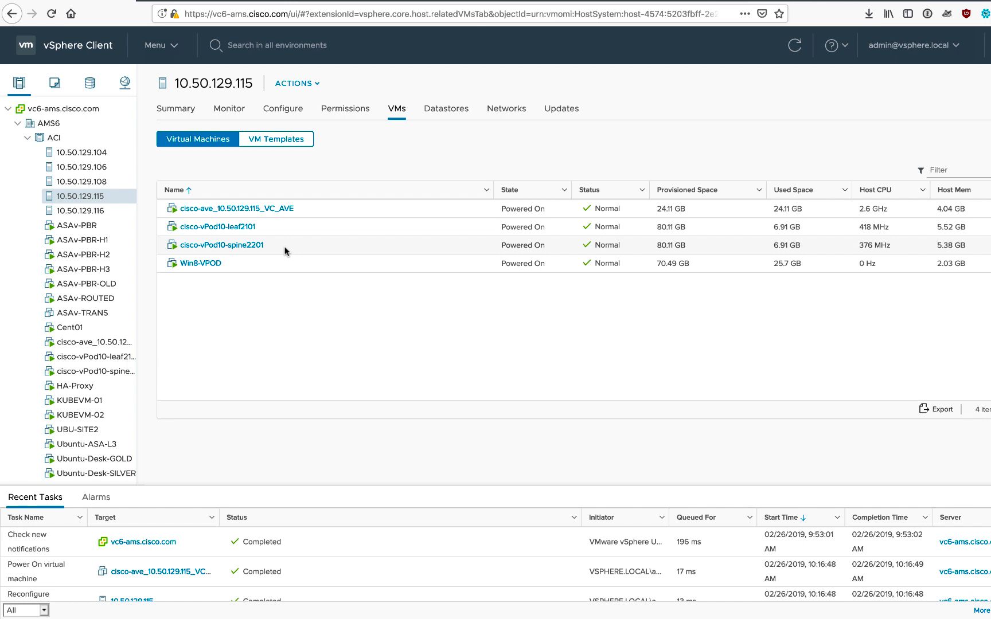
# Inspect the IP addresses of the spine, leaf and AVE VMs running on host 10.50.129.115
pyautogui.click(309, 210)
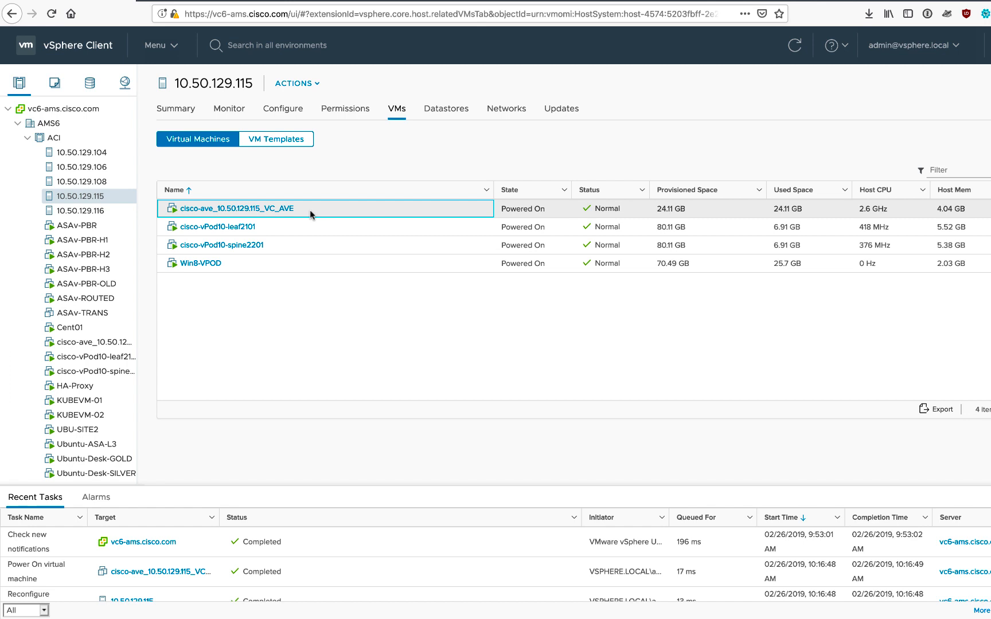
pyautogui.click(243, 247)
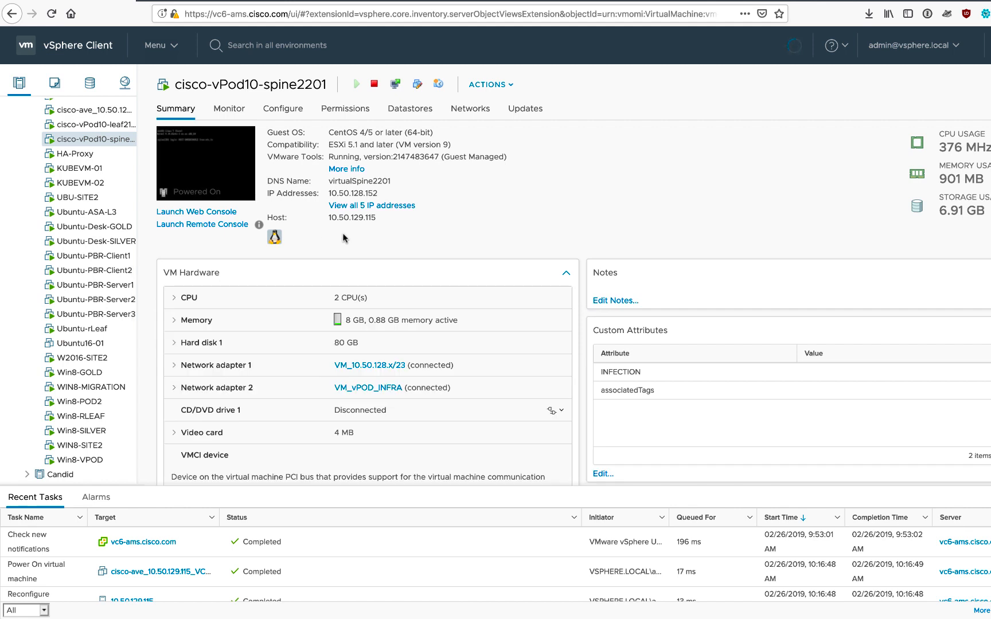
pyautogui.click(378, 205)
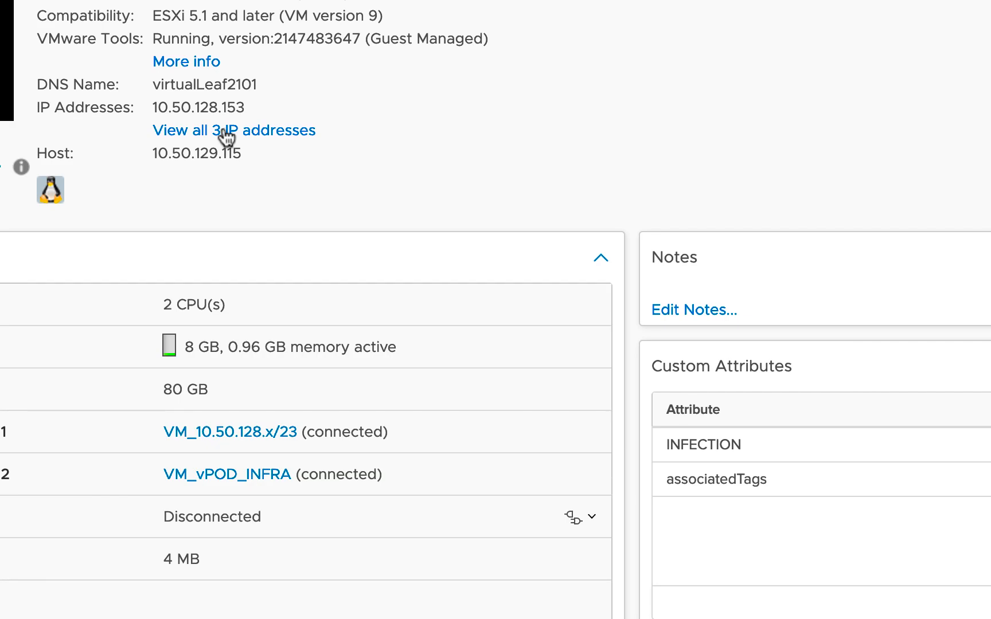
pyautogui.click(228, 132)
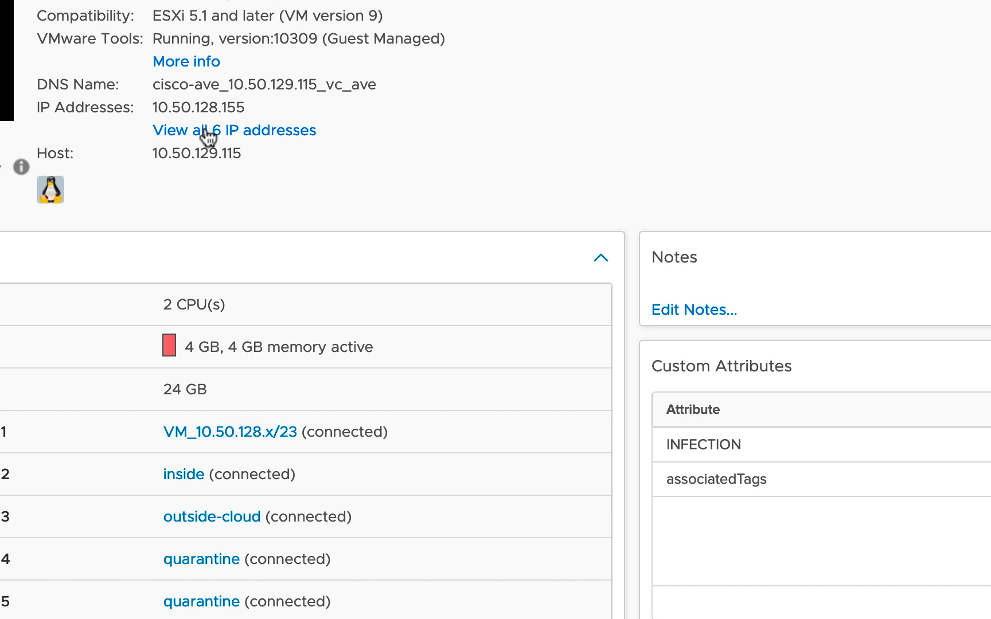
pyautogui.click(209, 131)
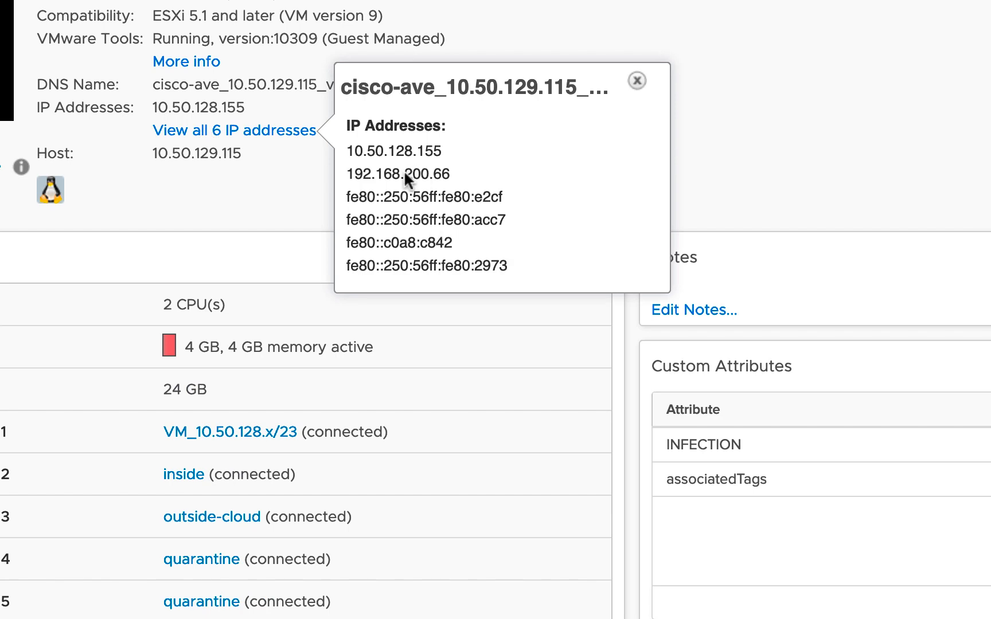
pyautogui.click(243, 199)
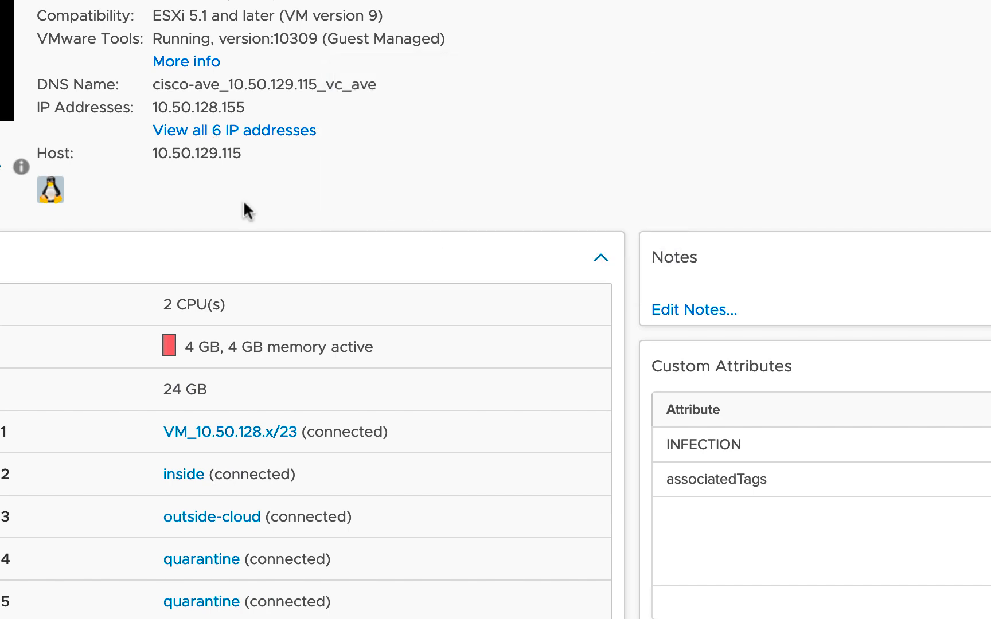